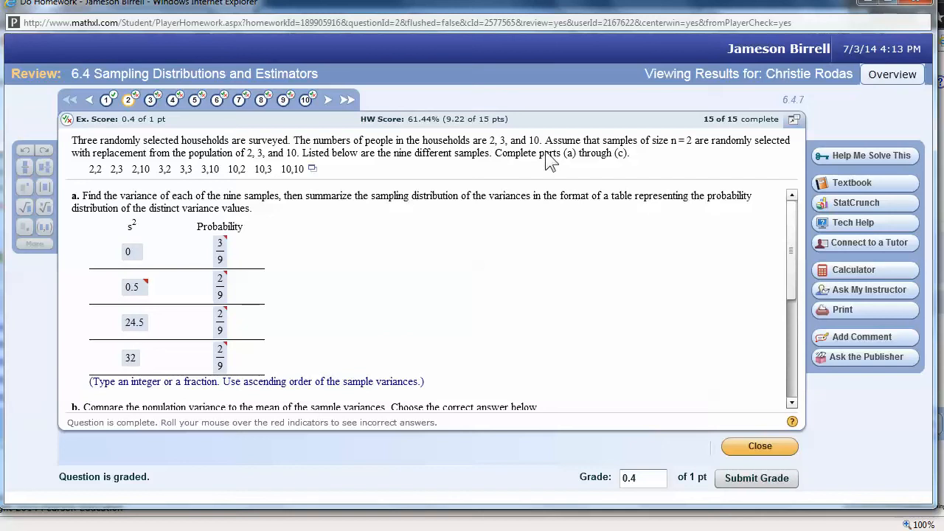
pyautogui.click(687, 144)
pyautogui.click(494, 143)
pyautogui.click(494, 145)
pyautogui.click(495, 146)
pyautogui.click(530, 147)
pyautogui.click(507, 149)
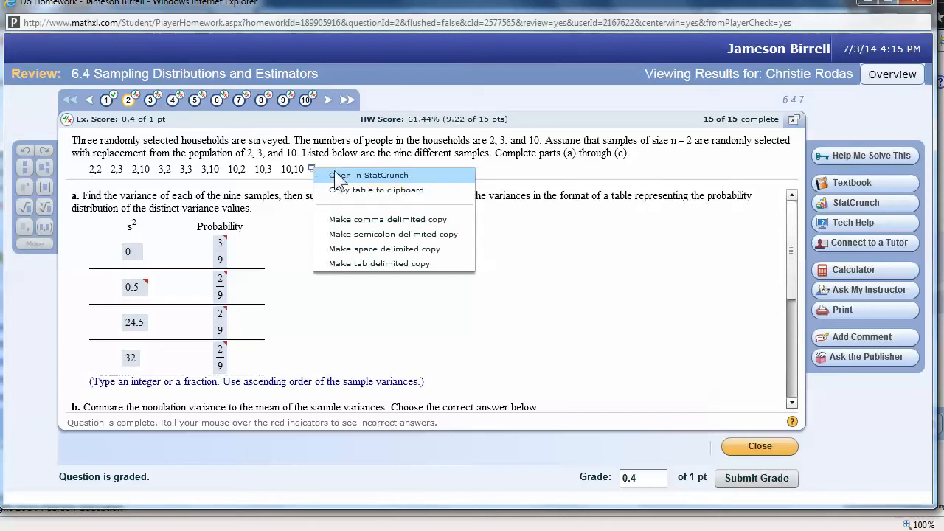
# Open the nine-sample table in StatCrunch and set up row summary statistics with columns x1 and x2 selected.
pyautogui.click(336, 174)
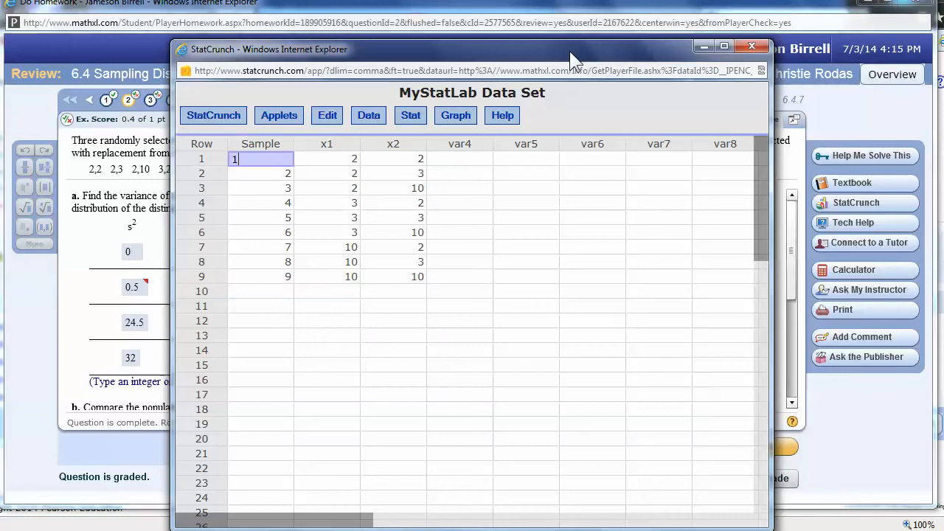
pyautogui.click(481, 159)
pyautogui.click(415, 119)
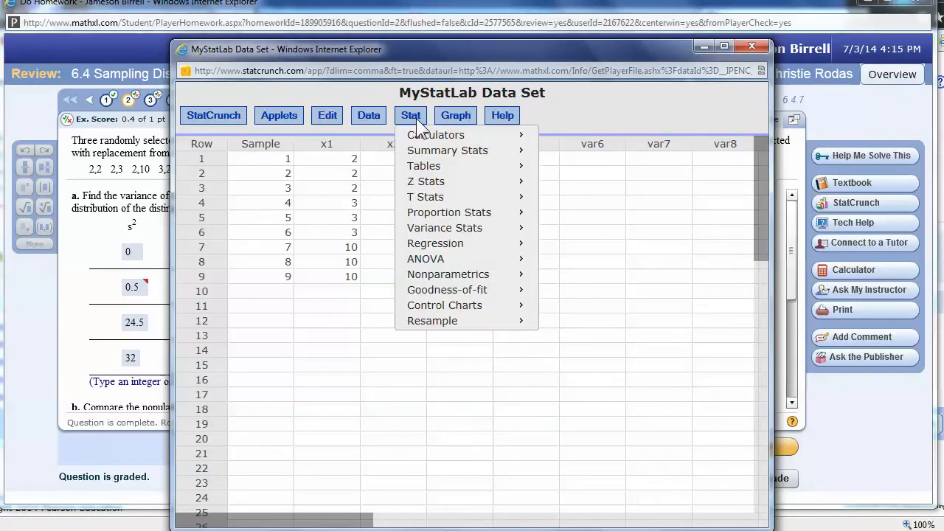
pyautogui.moveTo(431, 152)
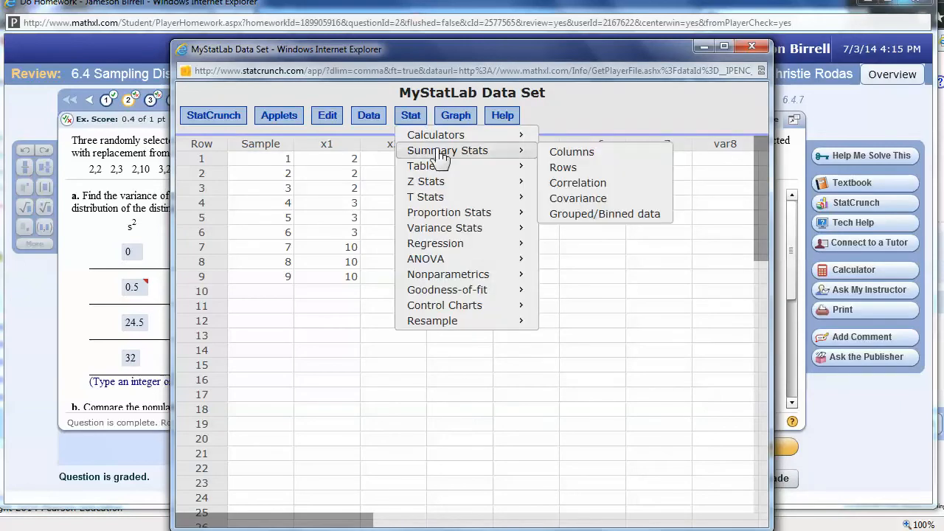
pyautogui.click(564, 168)
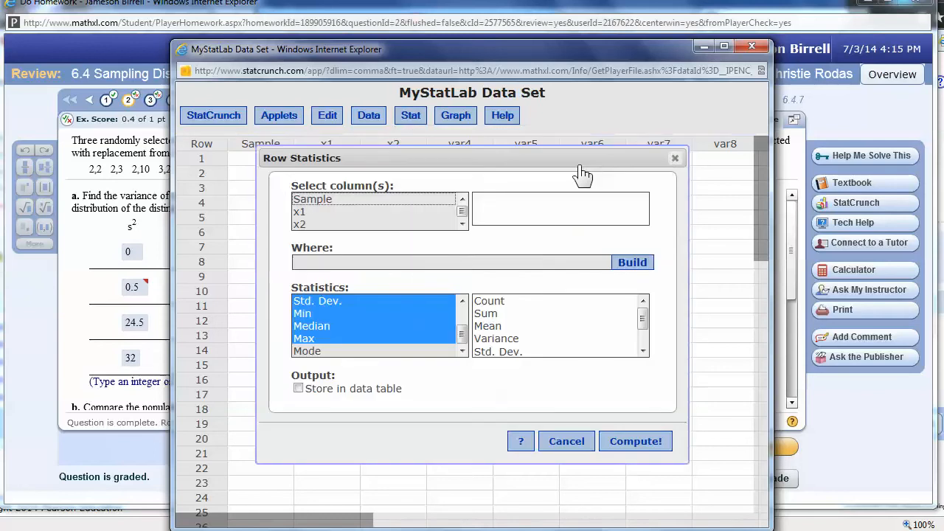
pyautogui.click(415, 212)
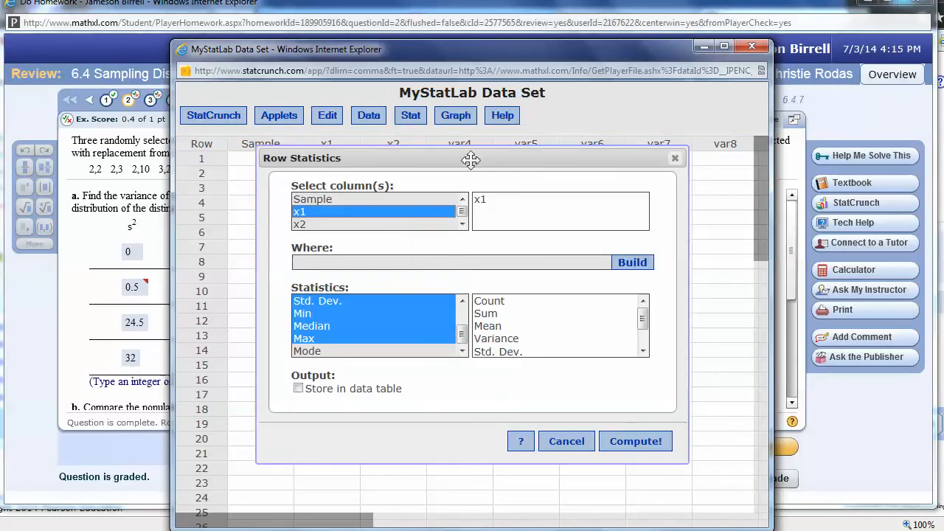
pyautogui.moveTo(530, 158); pyautogui.dragTo(610, 200)
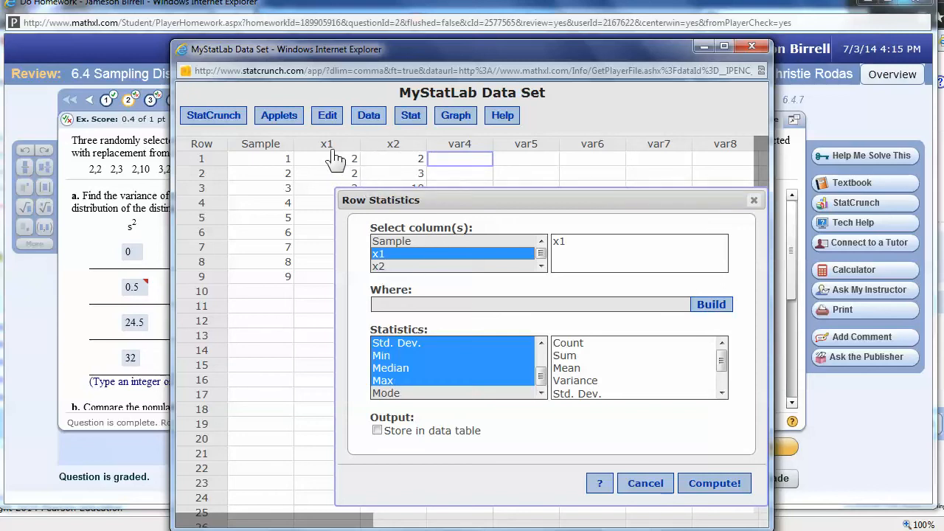
pyautogui.keyDown('ctrl'); pyautogui.click(411, 265); pyautogui.keyUp('ctrl')
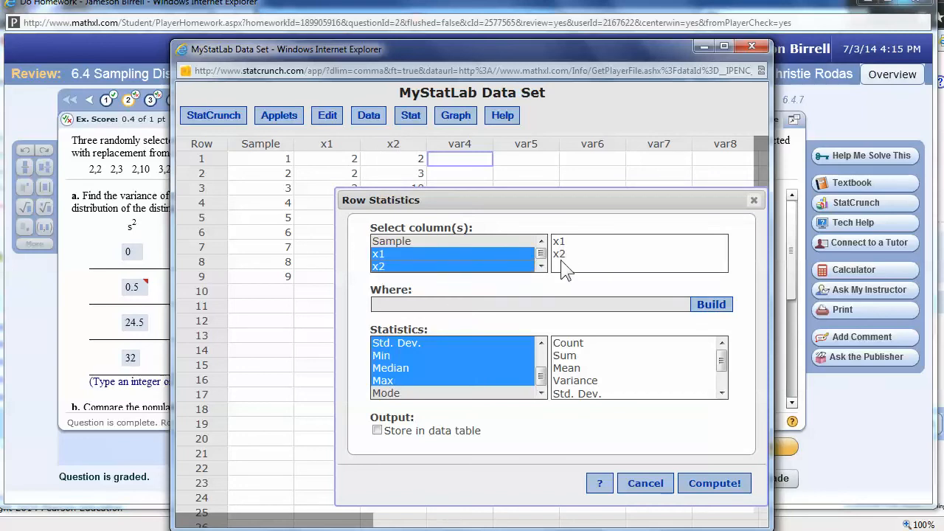
# Try selecting columns for the row statistics individually, as a range from Sample to x2, and by toggling x1 and x2.
pyautogui.click(434, 242)
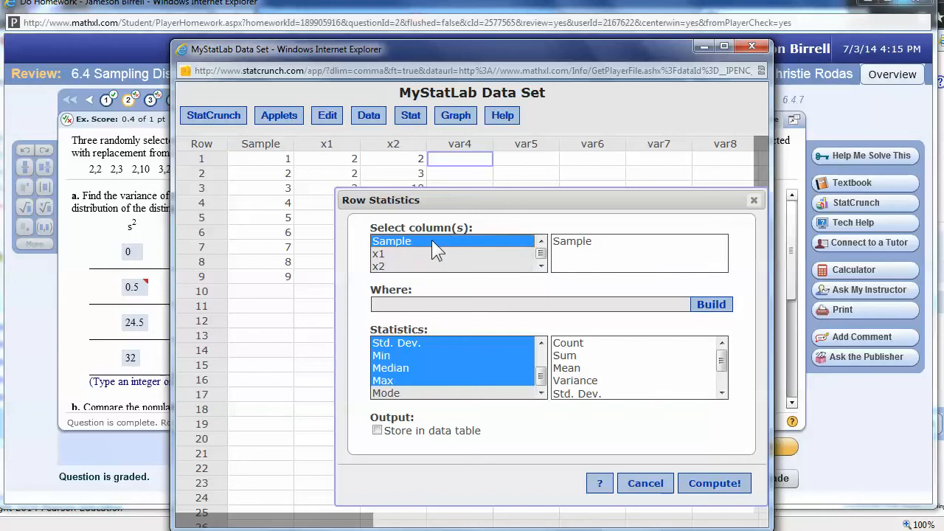
pyautogui.click(433, 254)
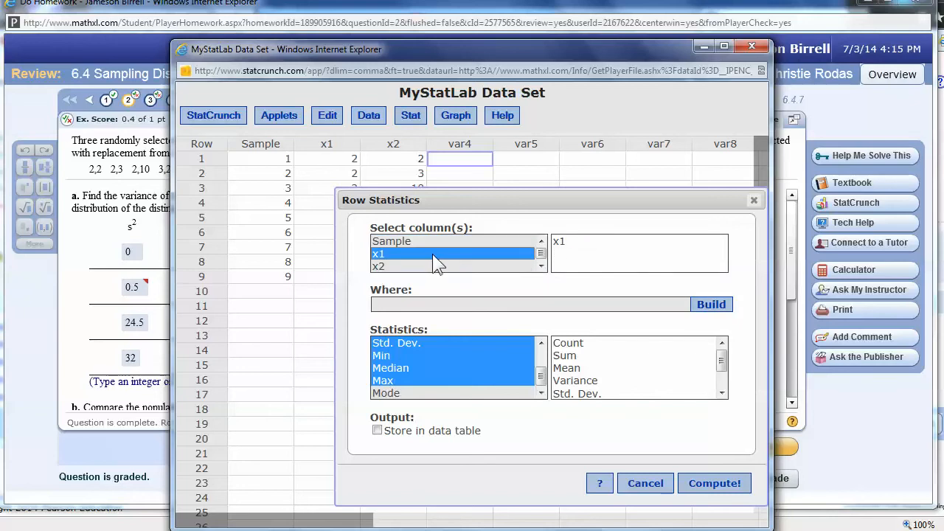
pyautogui.click(435, 264)
pyautogui.click(431, 242)
pyautogui.click(431, 255)
pyautogui.click(437, 266)
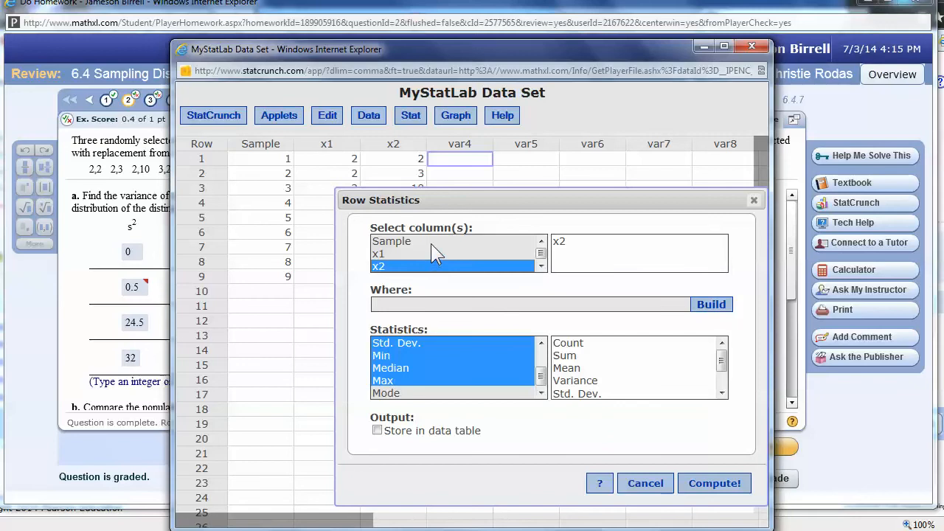
pyautogui.click(432, 242)
pyautogui.keyDown('shift'); pyautogui.click(432, 265); pyautogui.keyUp('shift')
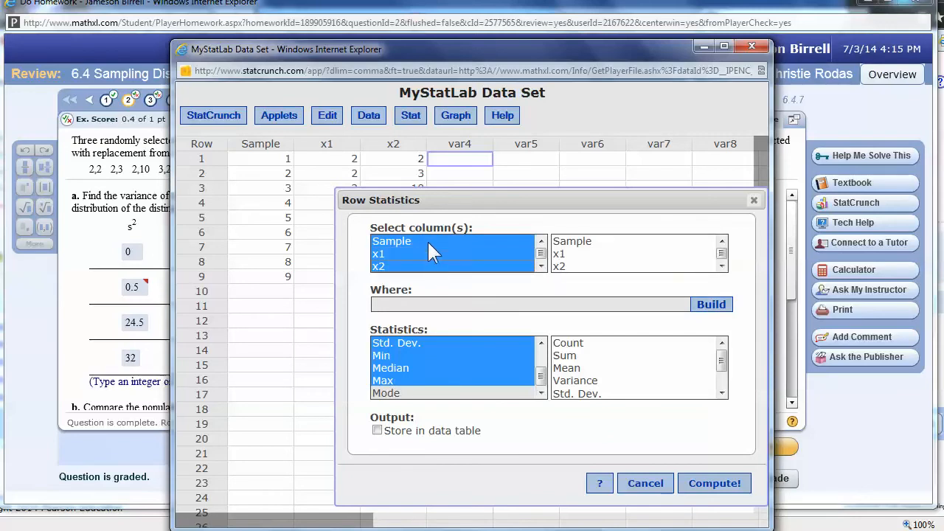
pyautogui.keyDown('ctrl'); pyautogui.click(428, 241); pyautogui.keyUp('ctrl')
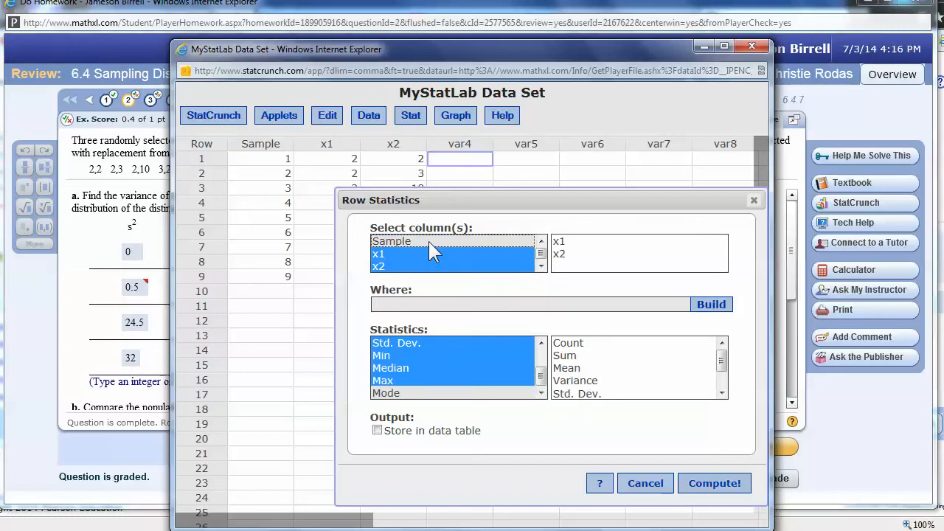
pyautogui.keyDown('ctrl'); pyautogui.click(430, 251); pyautogui.keyUp('ctrl')
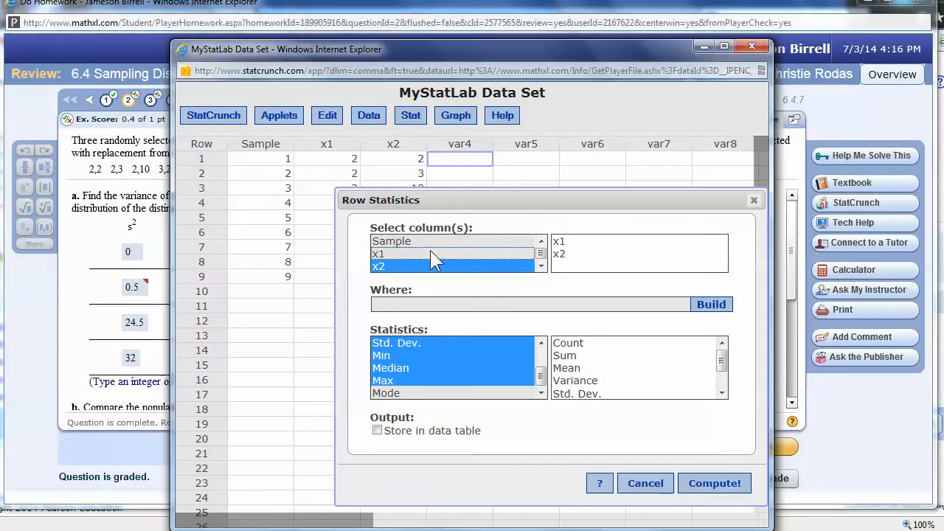
pyautogui.keyDown('ctrl'); pyautogui.click(430, 250); pyautogui.keyUp('ctrl')
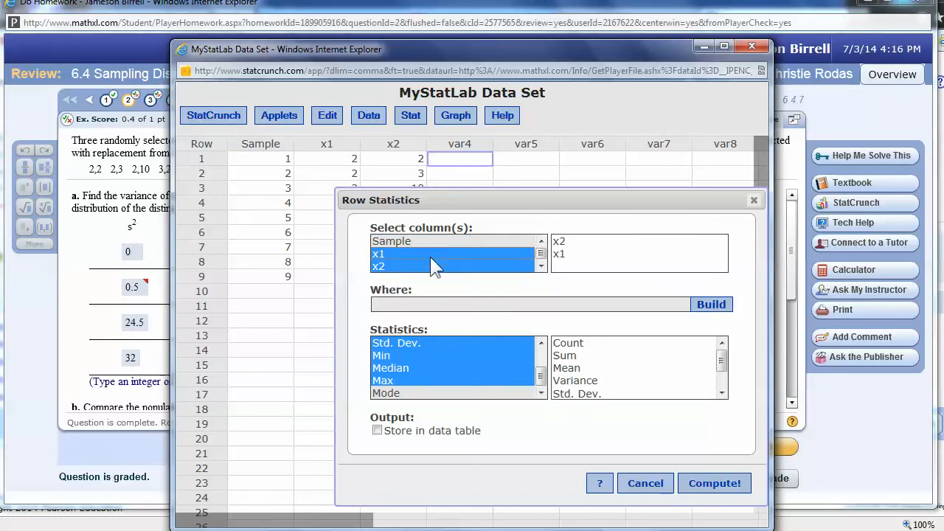
pyautogui.keyDown('ctrl'); pyautogui.click(431, 263); pyautogui.keyUp('ctrl')
pyautogui.keyDown('ctrl'); pyautogui.click(431, 264); pyautogui.keyUp('ctrl')
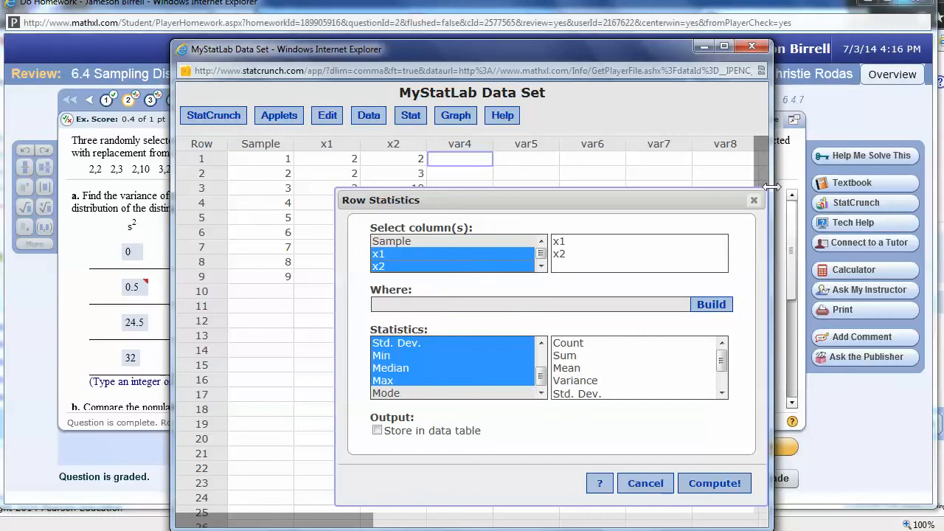
# Widen the StatCrunch window and reposition it and the Row Statistics dialog to uncover the data columns and check the homework question.
pyautogui.moveTo(771, 186); pyautogui.dragTo(922, 187)
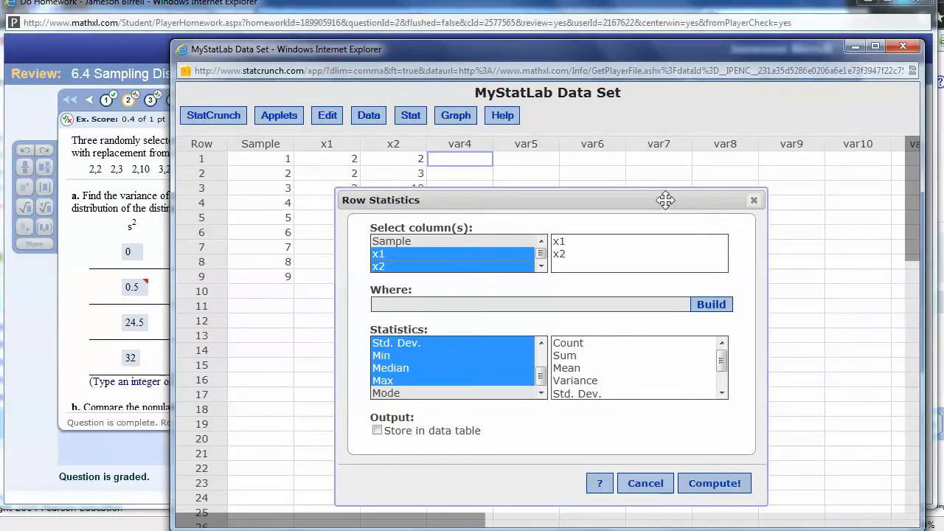
pyautogui.moveTo(666, 200); pyautogui.dragTo(797, 174)
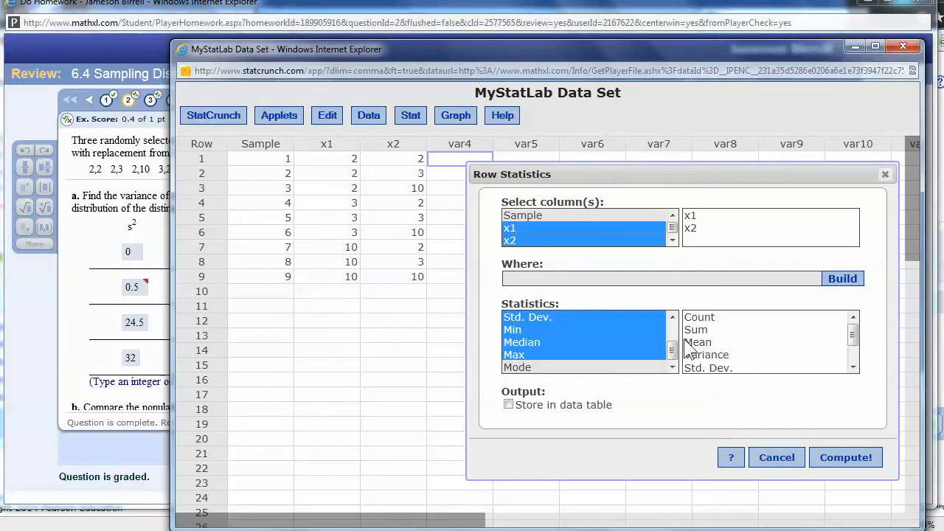
pyautogui.moveTo(438, 46); pyautogui.dragTo(318, 256)
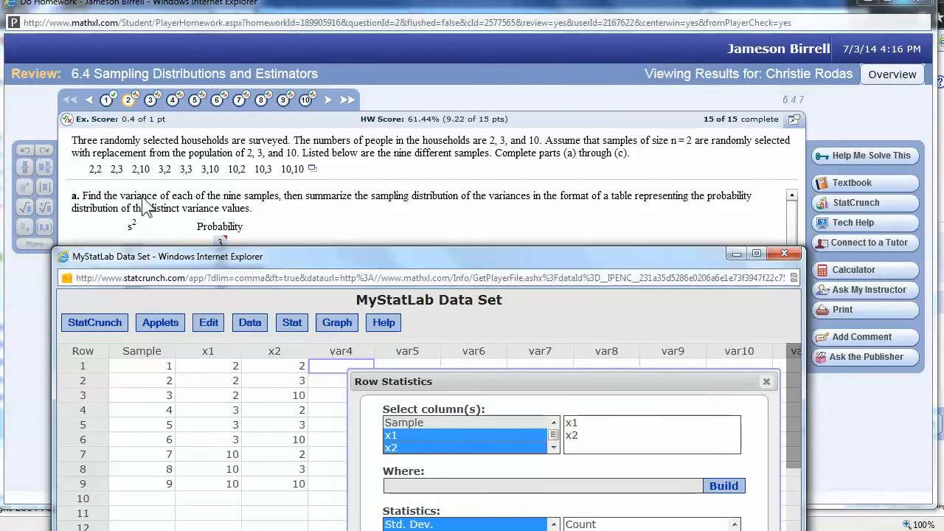
pyautogui.moveTo(326, 251); pyautogui.dragTo(373, 53)
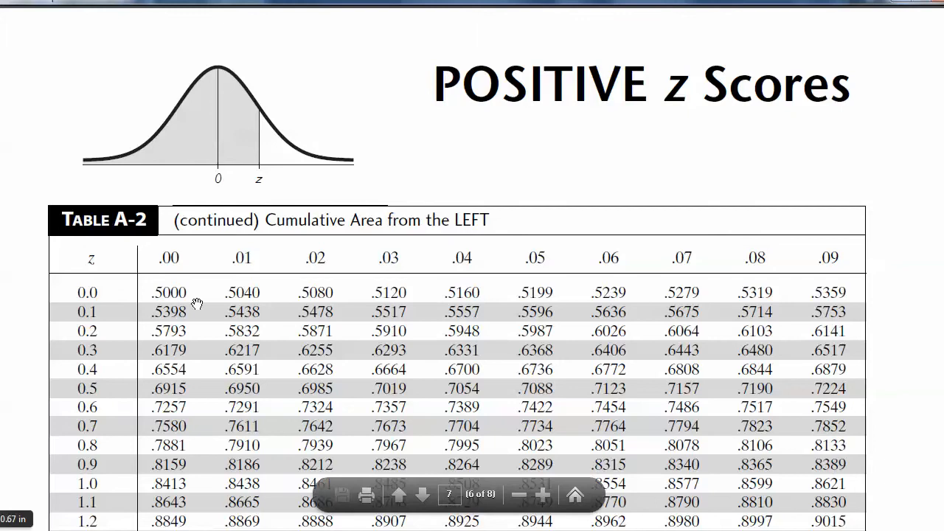
# Look up the standard deviation and variance formulas under Ch. 3: Descriptive Statistics in the Formulas and Tables document.
pyautogui.scroll(5, 209, 299)
pyautogui.scroll(-20, 209, 299)
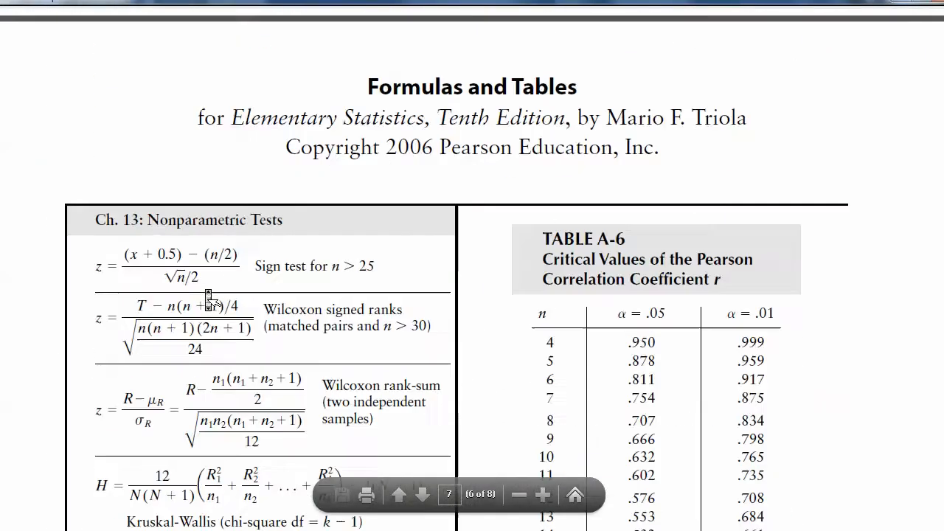
pyautogui.scroll(15, 208, 299)
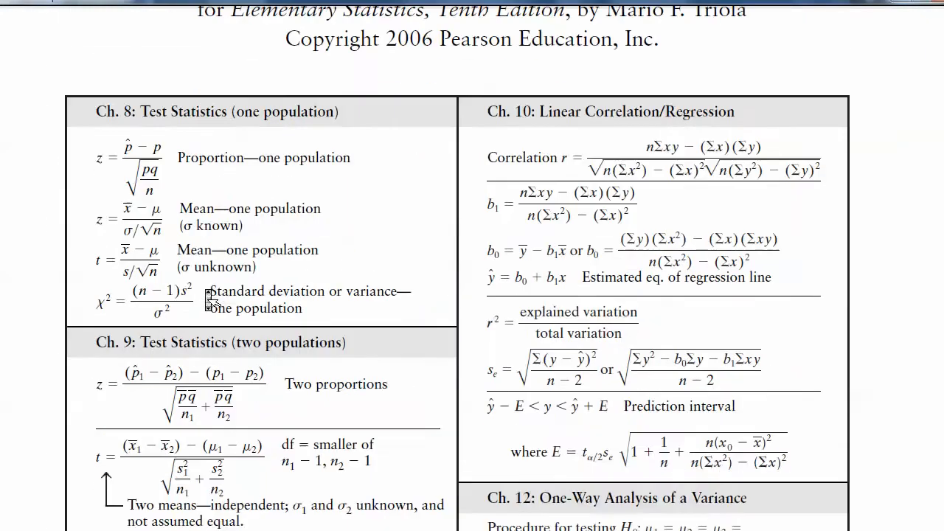
pyautogui.scroll(3, 209, 299)
pyautogui.scroll(-3, 209, 299)
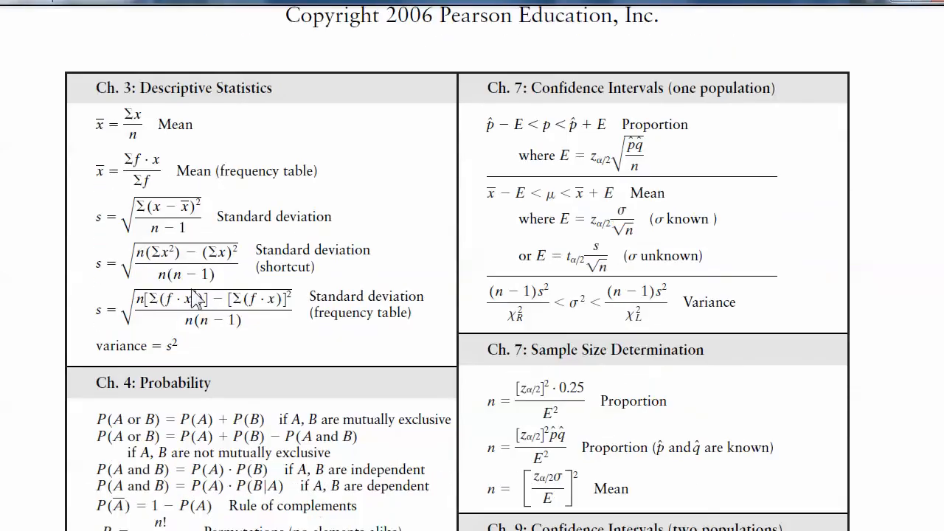
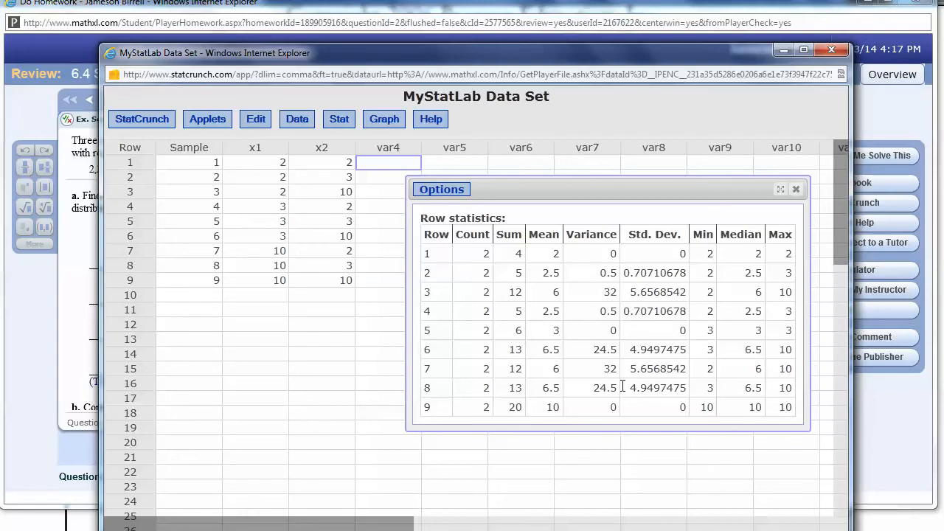
# Check the homework question, then recompute the StatCrunch row statistics with only Variance, storing the result in the data table.
pyautogui.click(76, 326)
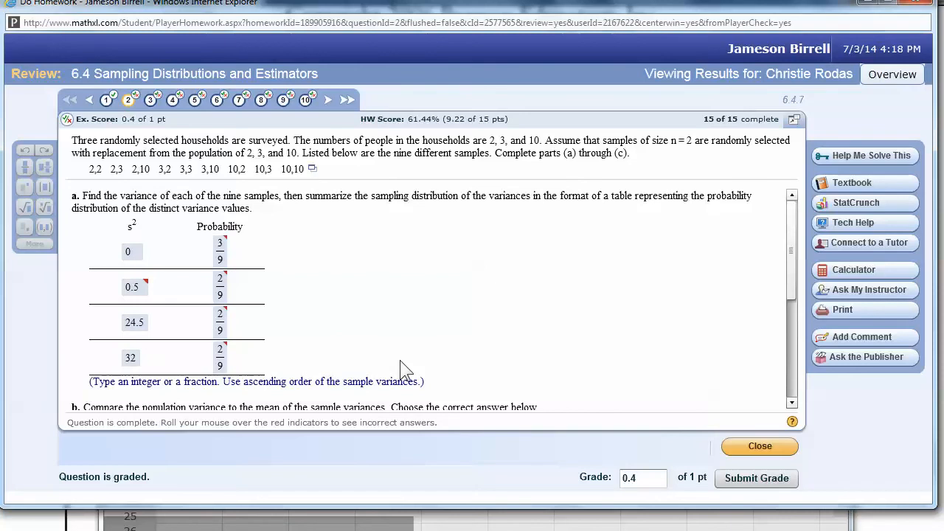
pyautogui.hotkey('alt', 'Tab')
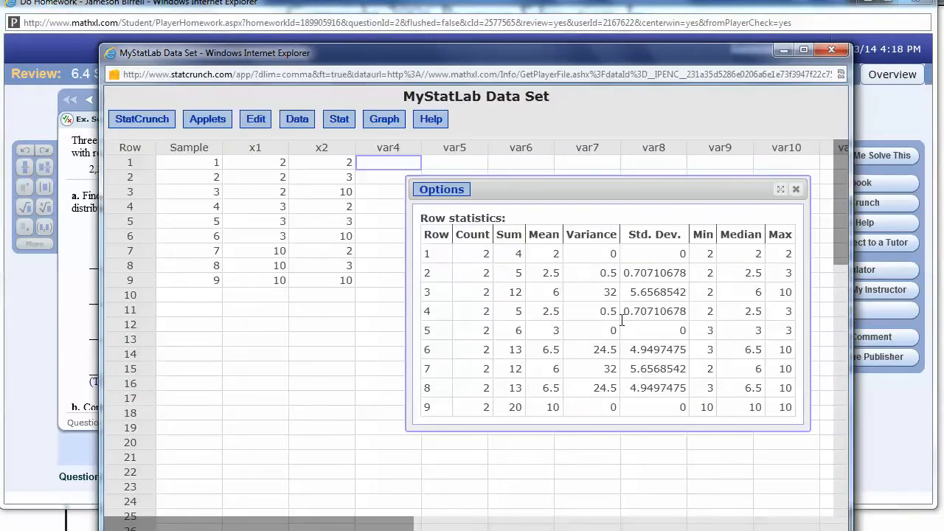
pyautogui.click(450, 191)
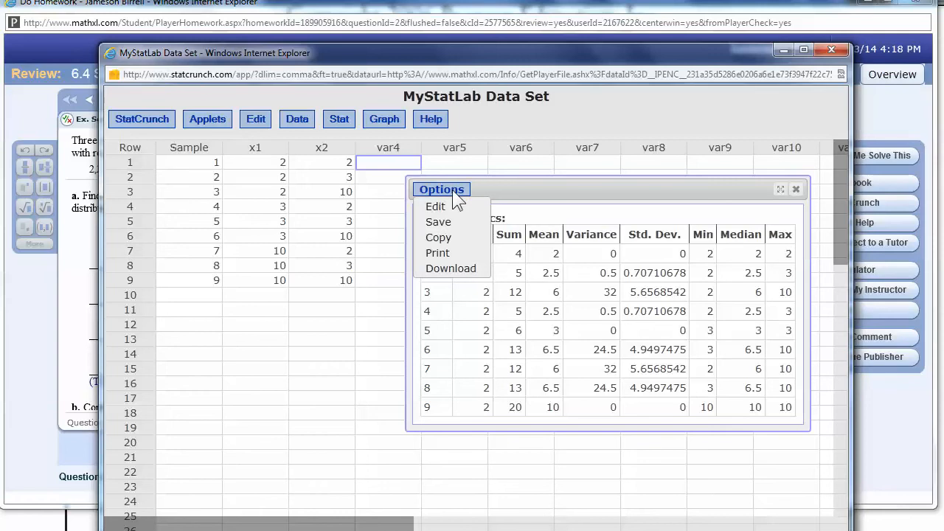
pyautogui.click(453, 207)
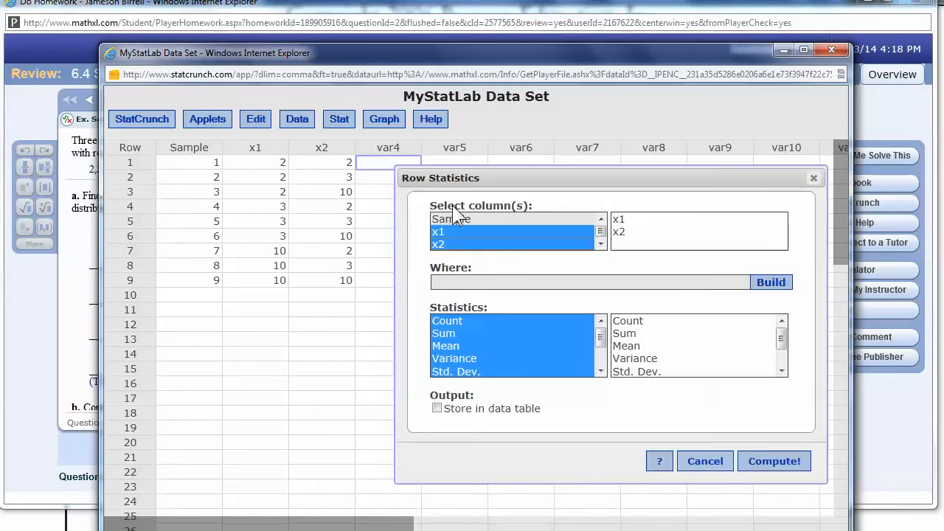
pyautogui.click(437, 409)
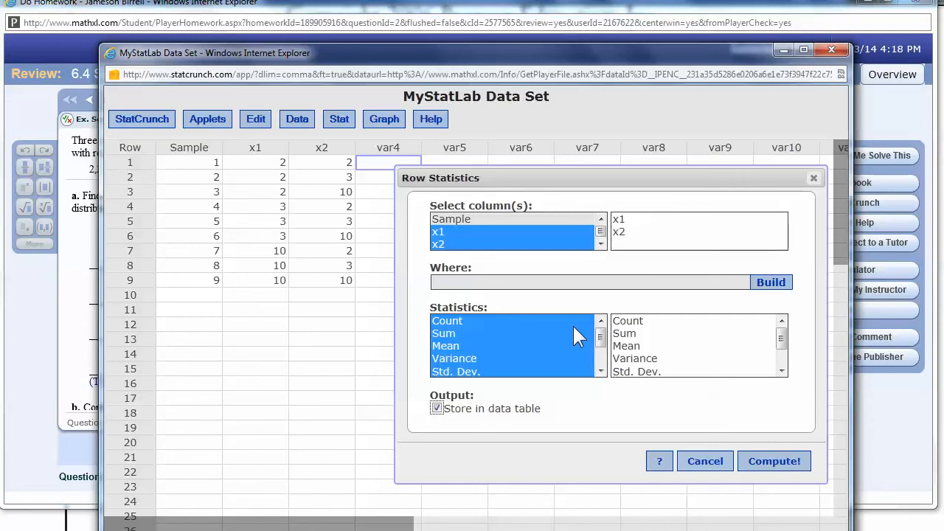
pyautogui.click(566, 363)
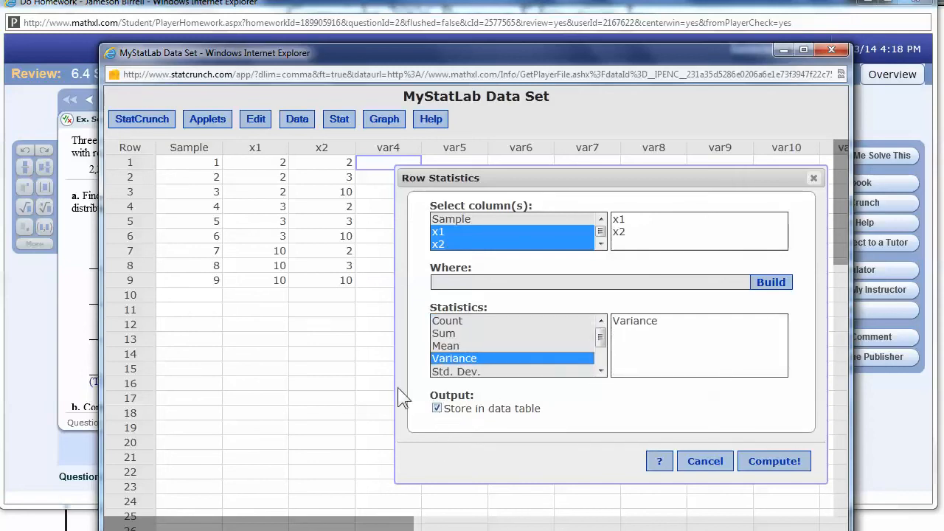
pyautogui.click(786, 468)
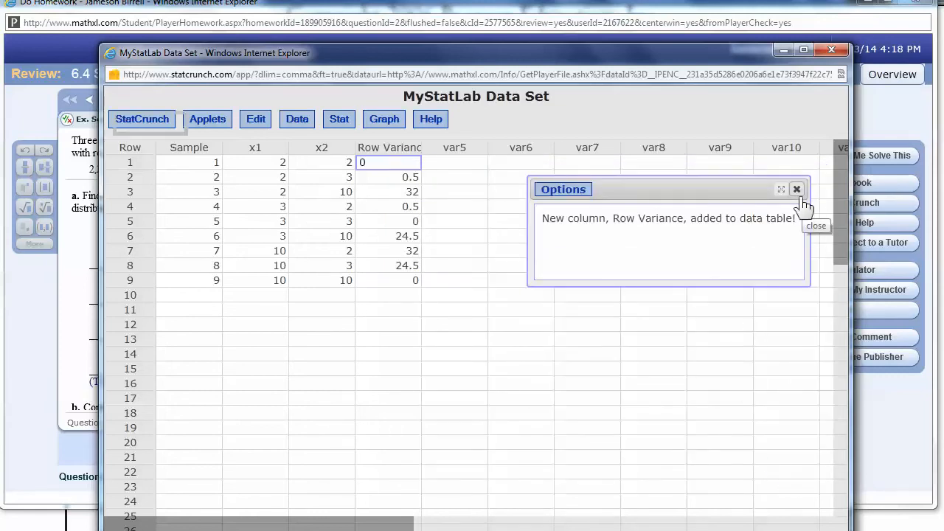
pyautogui.click(803, 195)
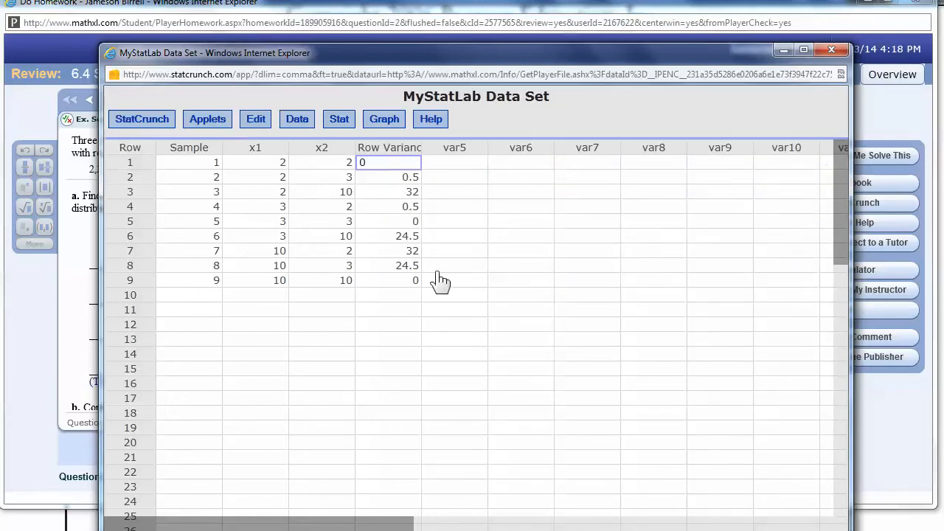
# Enter variance 0 with probability 3/9 and variance 0.5 with probability 2/9 in the first two rows of var6 and var7.
pyautogui.click(439, 164)
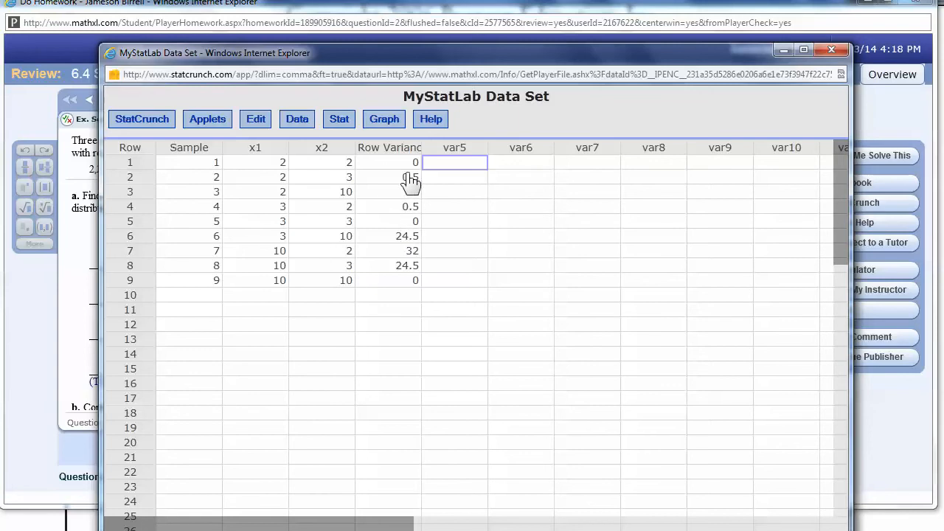
pyautogui.press('Tab')
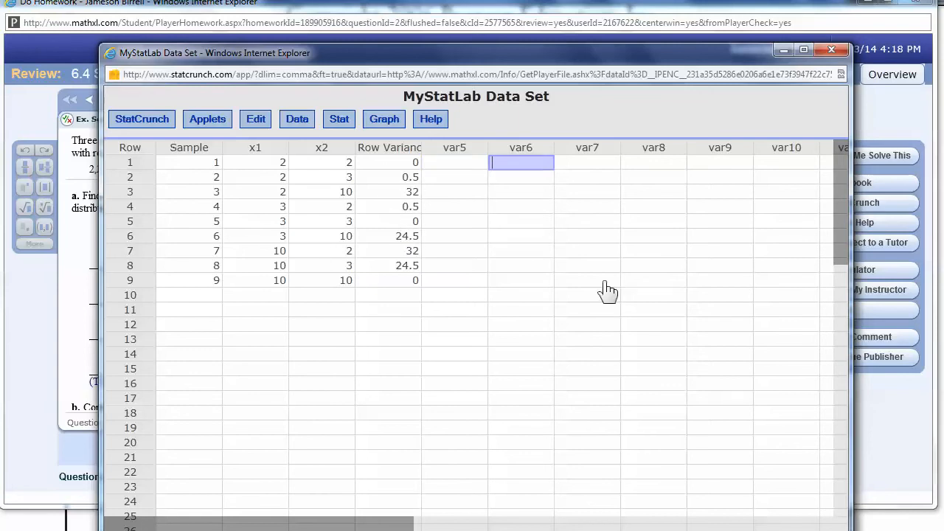
pyautogui.write('0')
pyautogui.press('Tab')
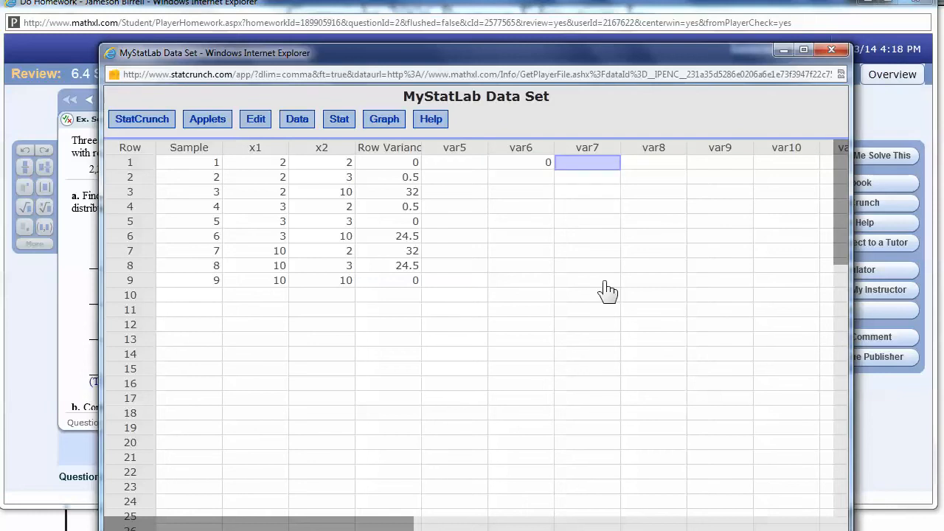
pyautogui.write('3/9')
pyautogui.press('Return')
pyautogui.press('Left')
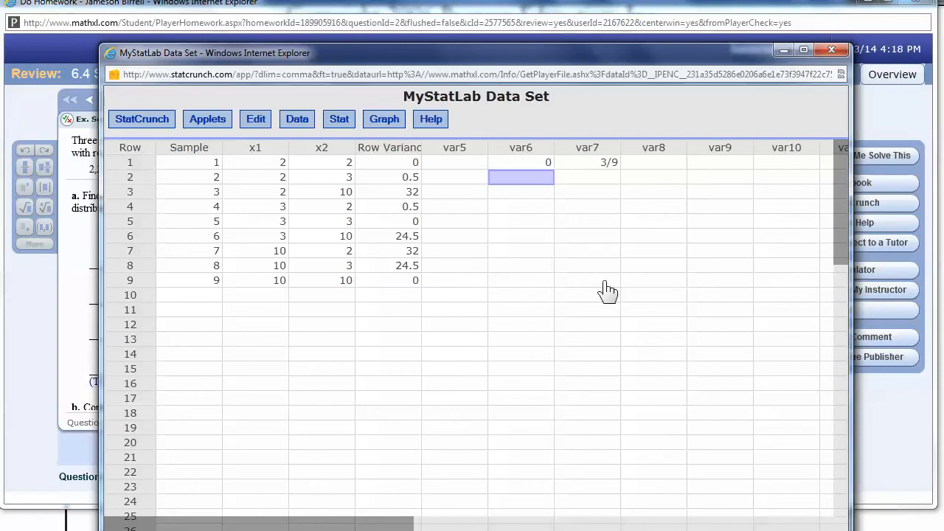
pyautogui.write('0.5')
pyautogui.press('Tab')
pyautogui.write('2/9')
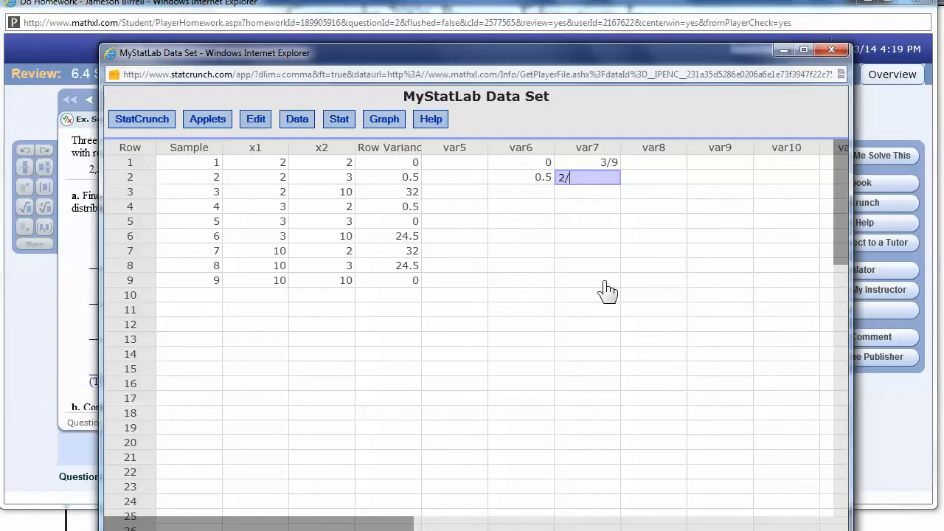
pyautogui.press('Return')
pyautogui.press('Left')
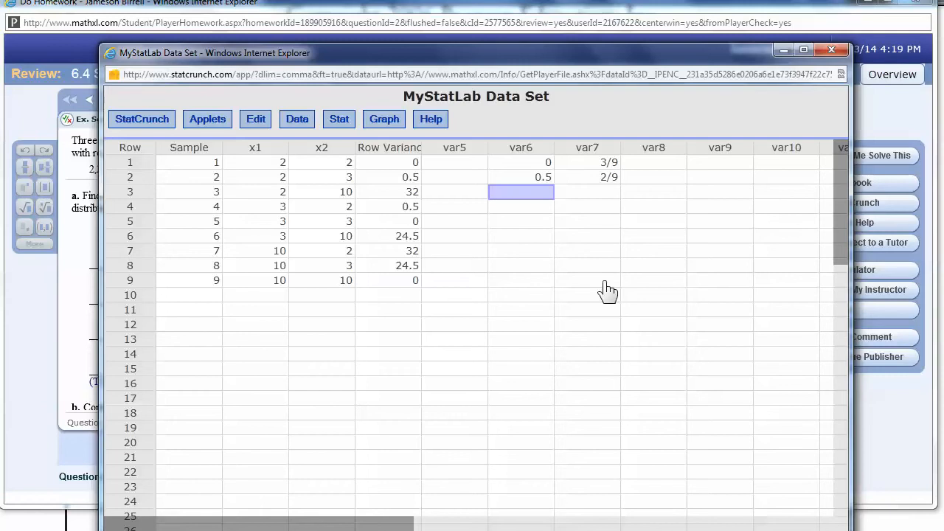
# Enter variances 24.5 and 32, each with probability 2/9, in rows 3 and 4 of var6 and var7.
pyautogui.write('24.5')
pyautogui.press('Tab')
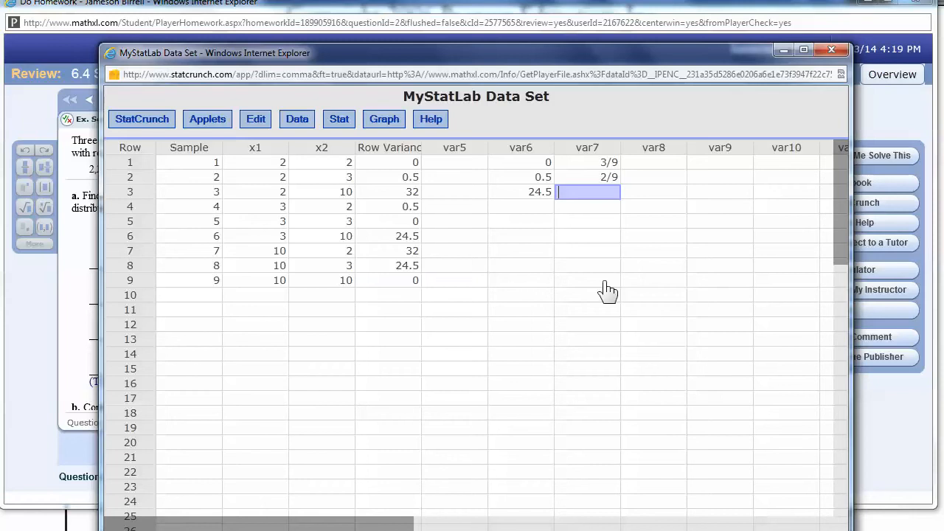
pyautogui.write('2/9')
pyautogui.press('Return')
pyautogui.press('Left')
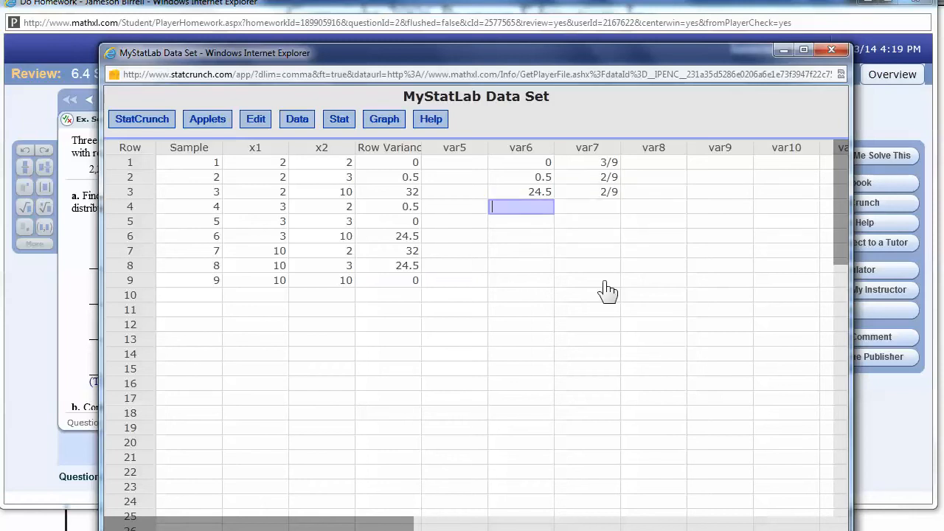
pyautogui.write('32')
pyautogui.press('Tab')
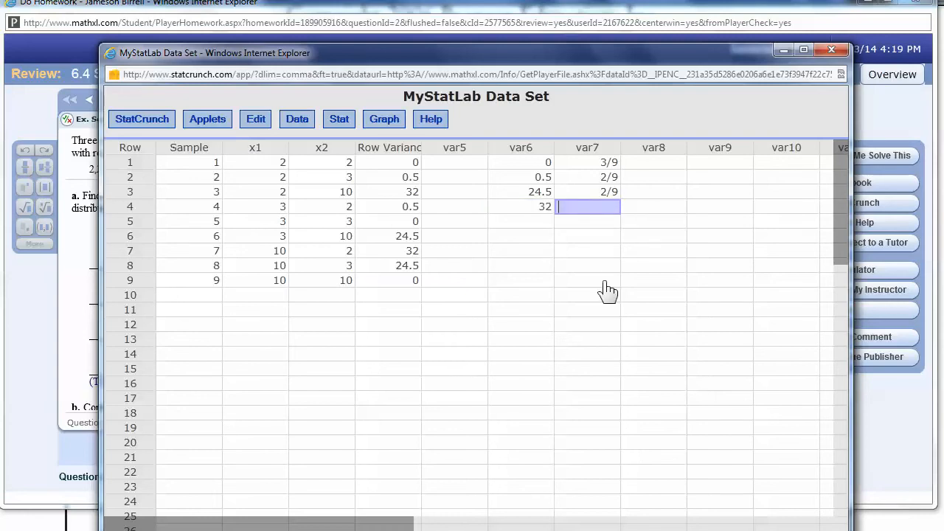
pyautogui.write('2/9')
pyautogui.press('Tab')
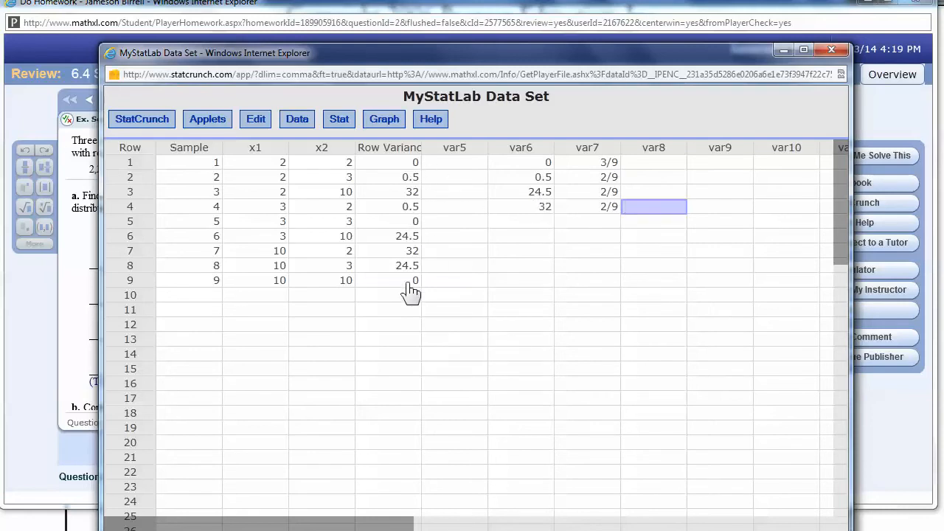
# Narrow the StatCrunch window to uncover the homework question and compare the var6 and var7 values with its answer table.
pyautogui.click(550, 165)
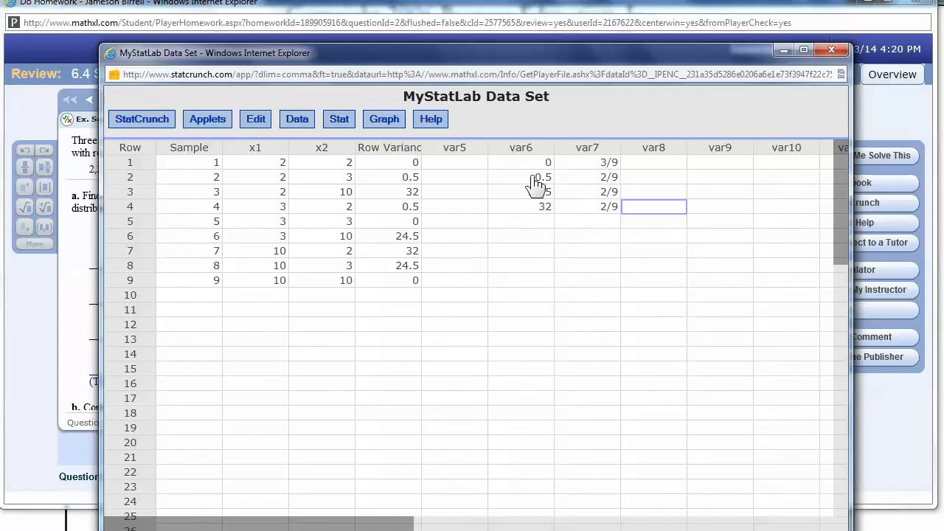
pyautogui.moveTo(496, 161); pyautogui.dragTo(604, 207)
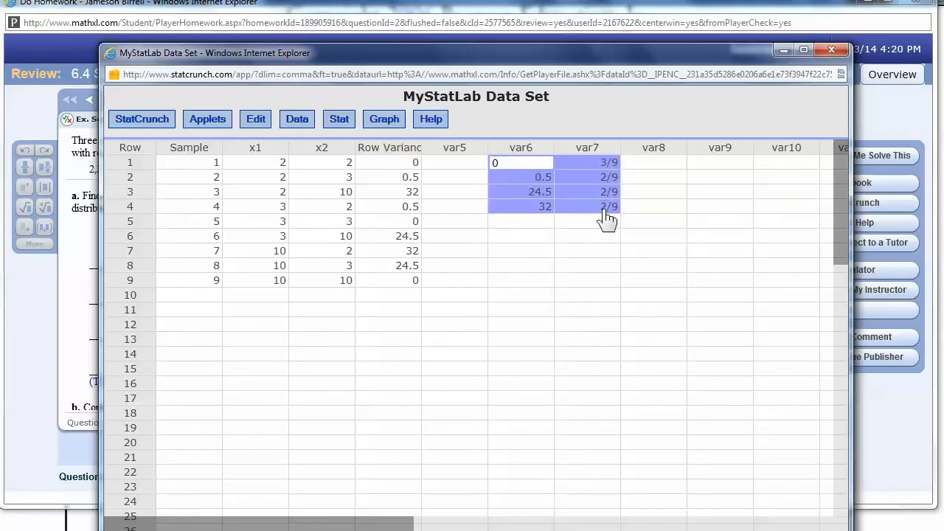
pyautogui.click(598, 266)
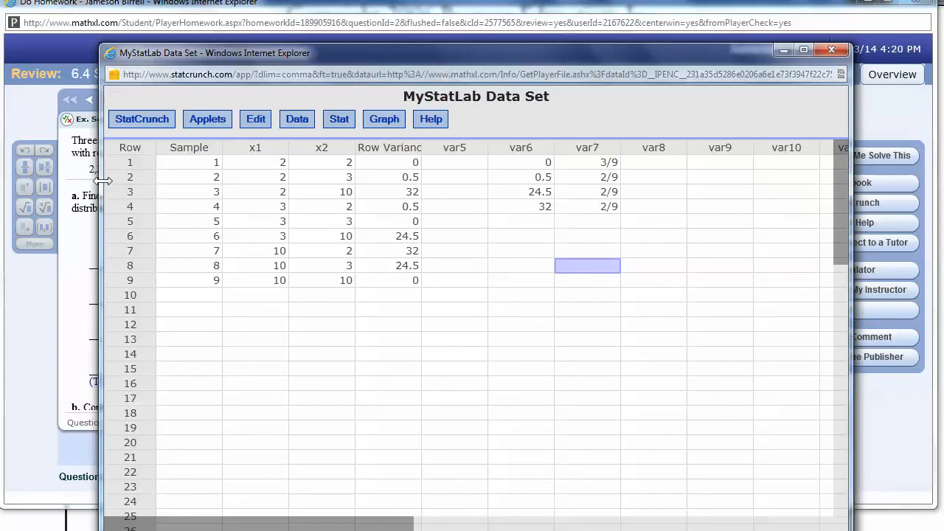
pyautogui.moveTo(104, 181); pyautogui.dragTo(530, 242)
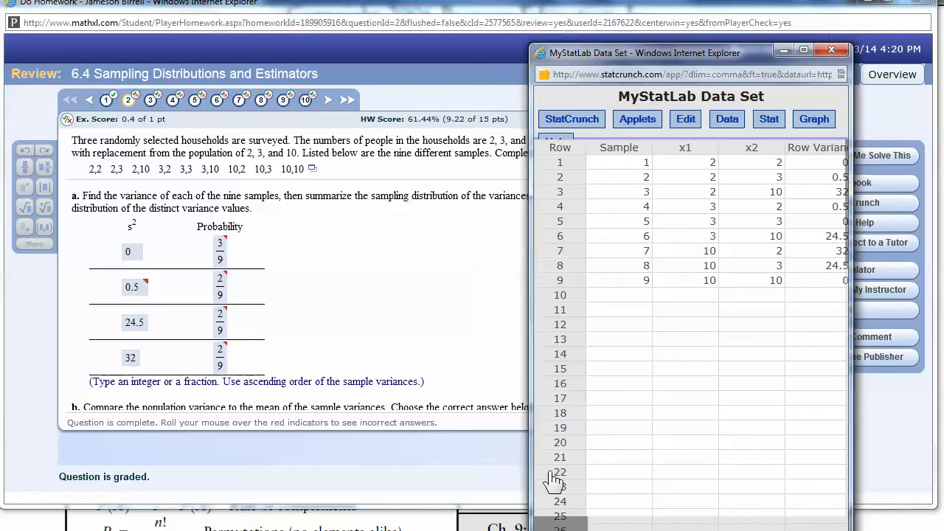
pyautogui.moveTo(561, 524); pyautogui.dragTo(628, 524)
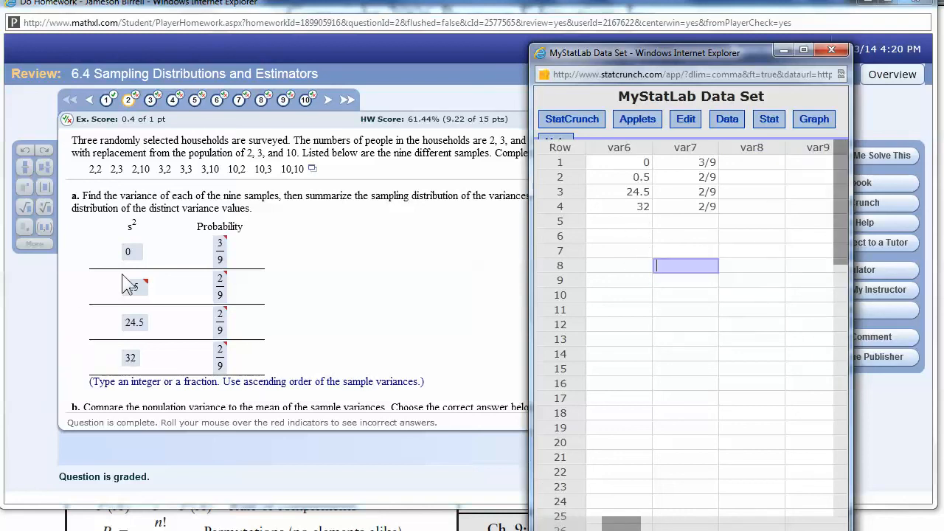
pyautogui.moveTo(143, 289)
pyautogui.moveTo(222, 244)
pyautogui.moveTo(219, 252)
# Reduce the probability for variance 0 in row 1 of var7 to 1/3.
pyautogui.click(699, 163)
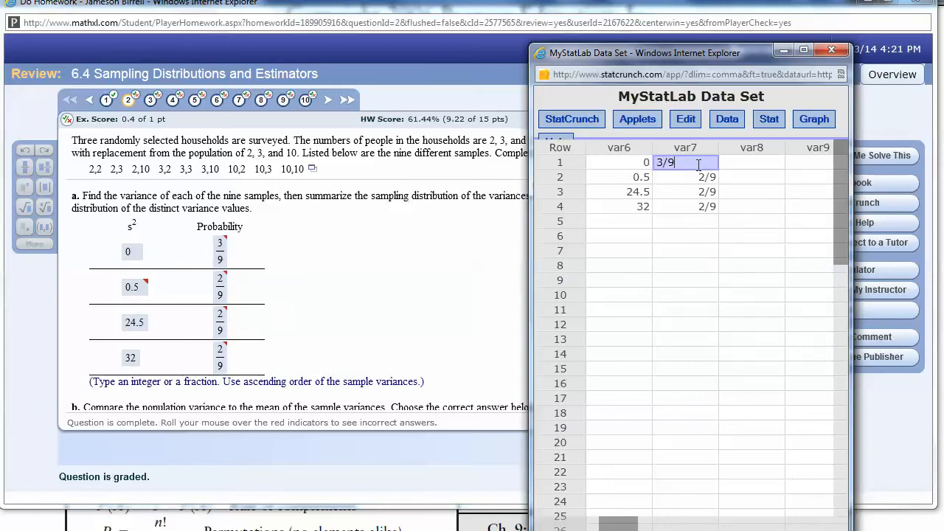
pyautogui.press('BackSpace')
pyautogui.write('3')
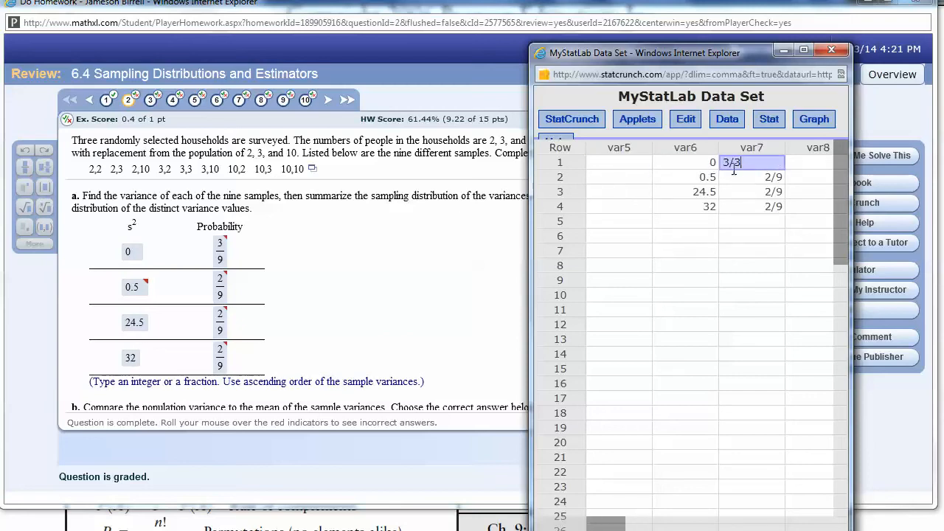
pyautogui.press('BackSpace')
pyautogui.write('1')
pyautogui.click(750, 222)
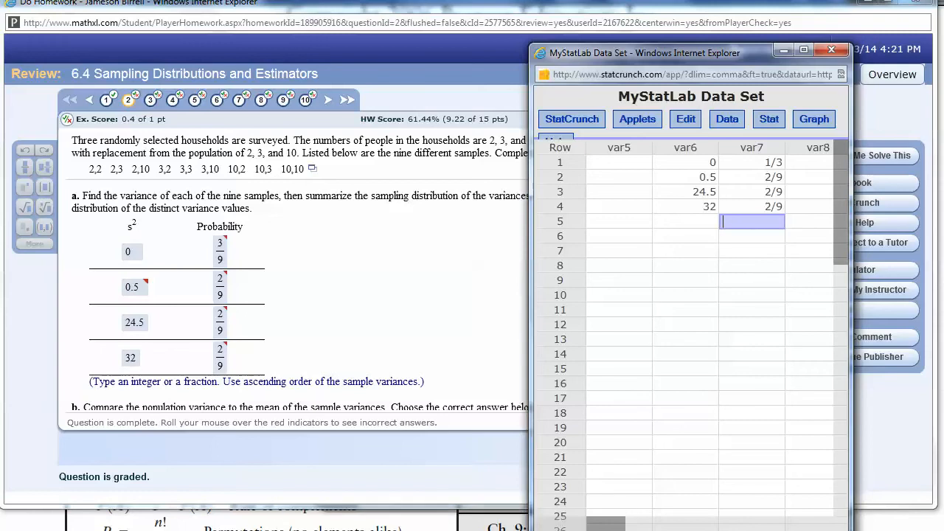
# Switch to Calculator, work out 1/3 as a decimal, and close it again.
pyautogui.click(424, 529)
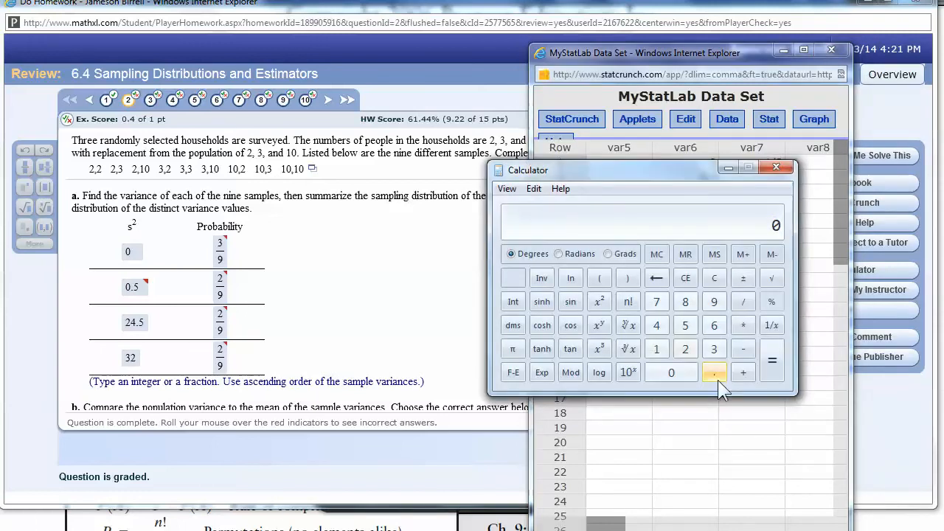
pyautogui.click(667, 353)
pyautogui.click(743, 301)
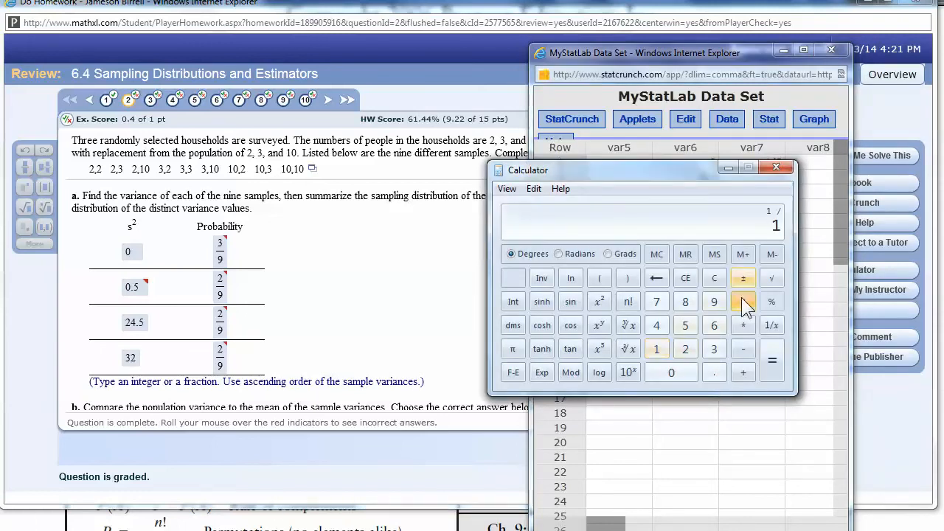
pyautogui.click(714, 349)
pyautogui.click(773, 360)
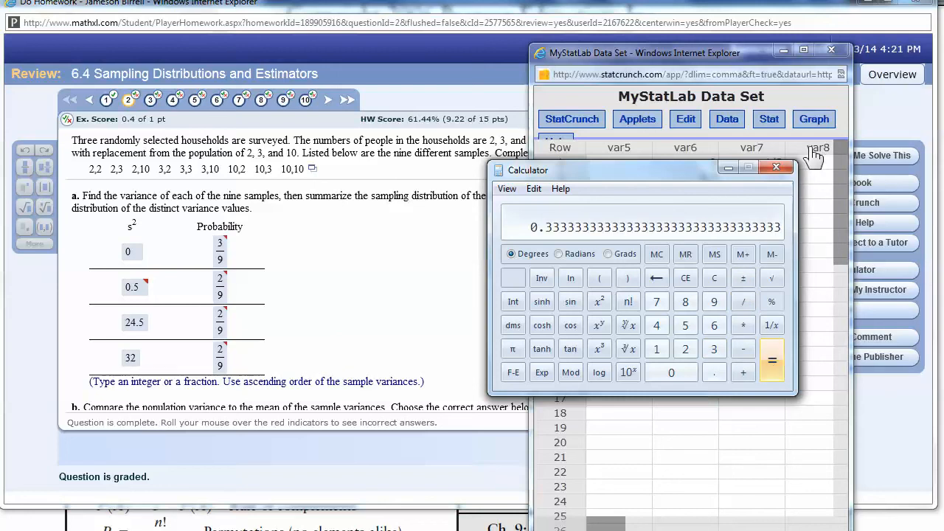
pyautogui.click(786, 168)
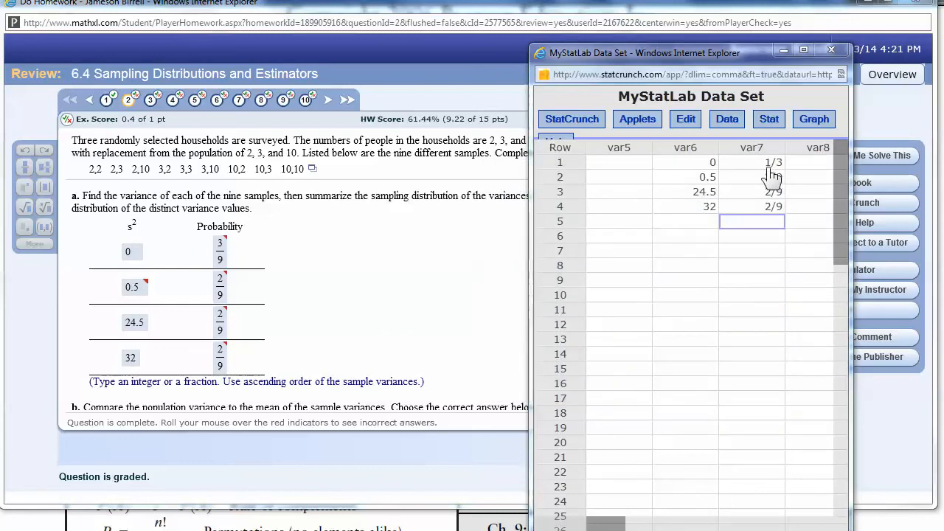
# Check the homework question's probability table, then consult the Ch. 3: Descriptive Statistics formulas in the Formulas and Tables document.
pyautogui.click(362, 338)
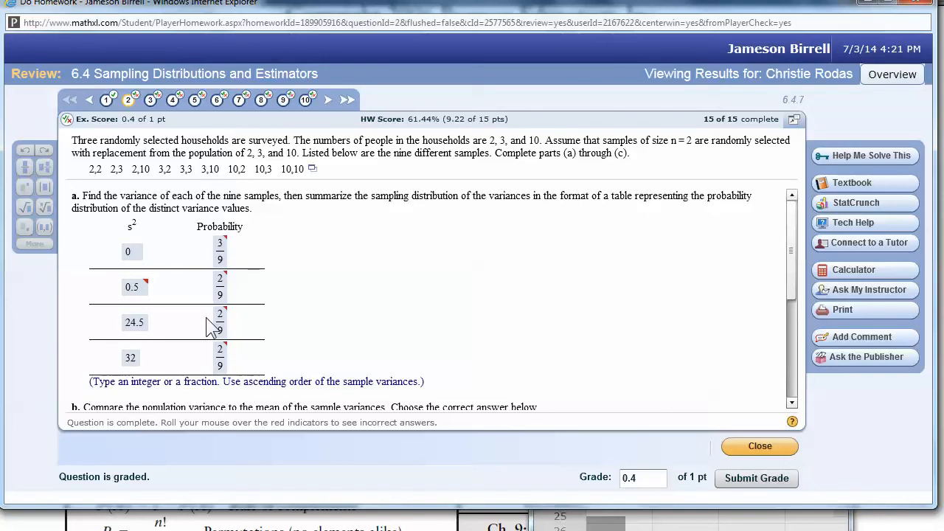
pyautogui.click(364, 526)
pyautogui.scroll(-4, 275, 265)
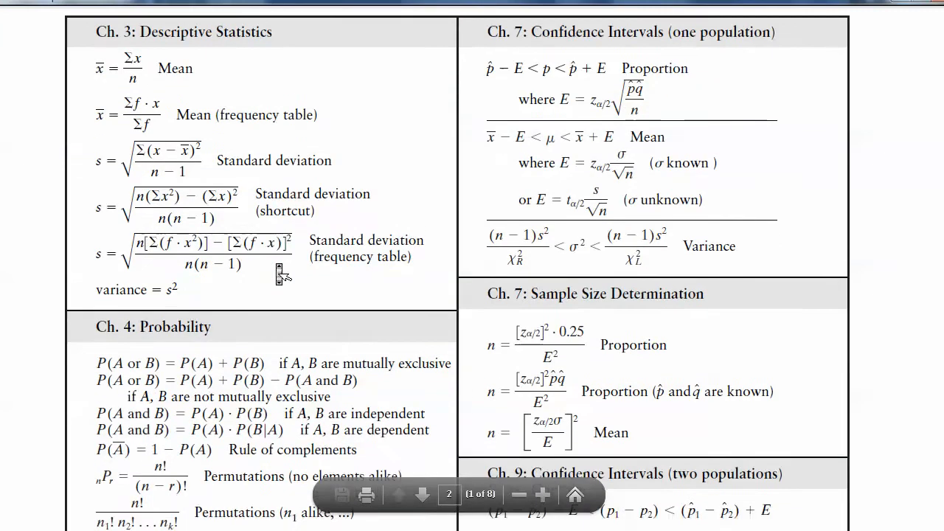
pyautogui.scroll(3, 280, 274)
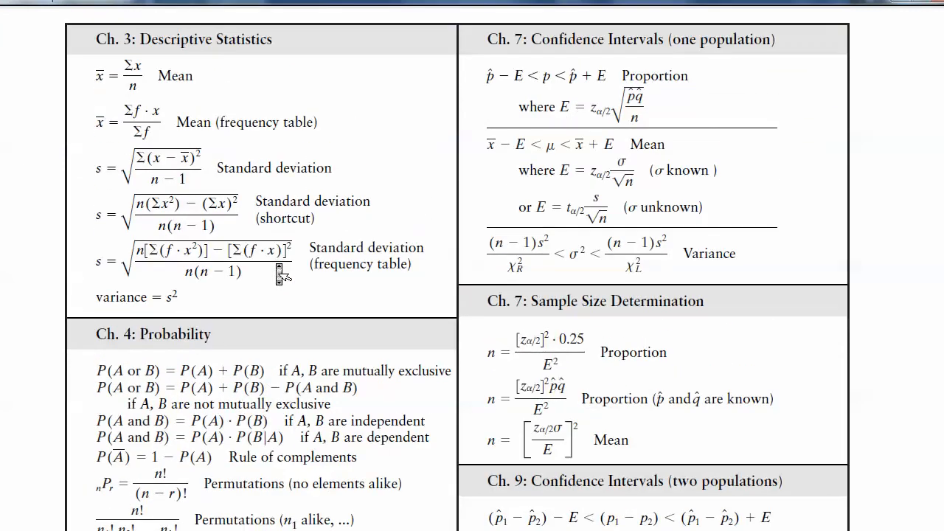
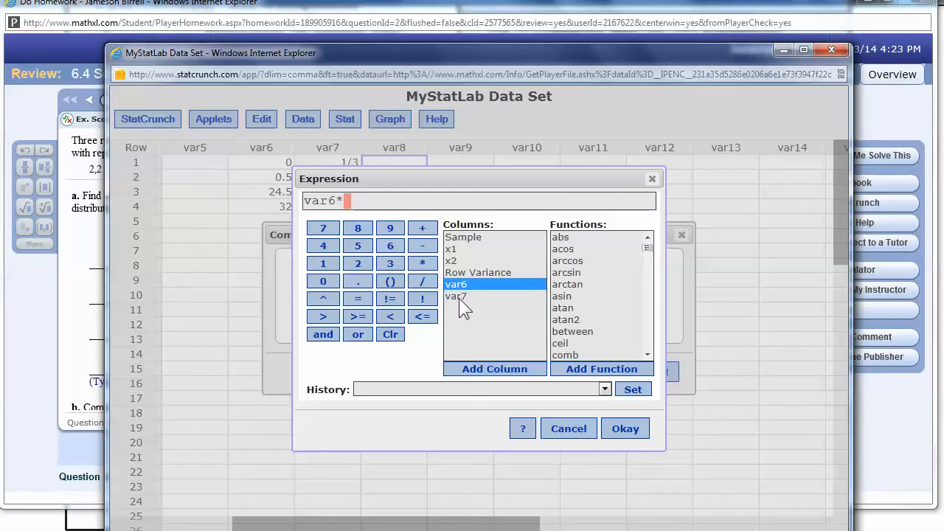
# Complete the expression as var6*var7 and try to compute it into a column labelled x*P(x).
pyautogui.click(459, 298)
pyautogui.click(487, 370)
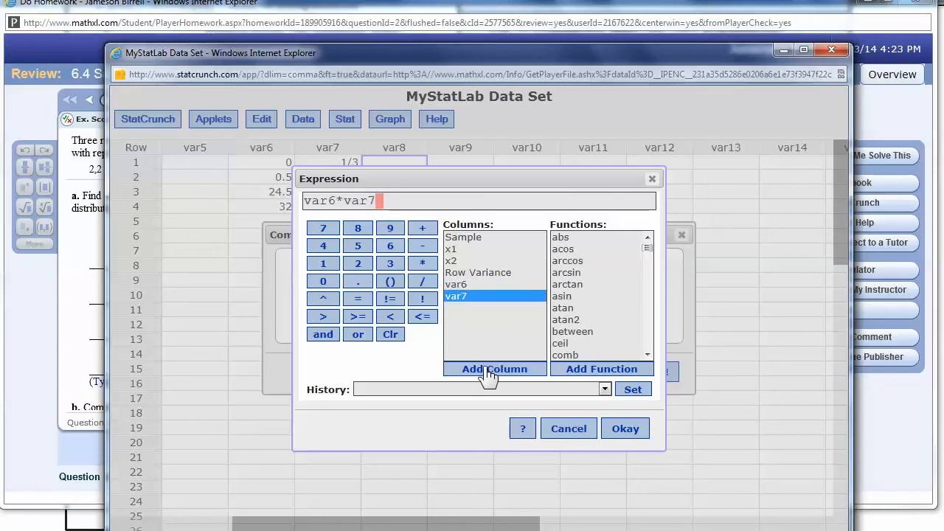
pyautogui.click(624, 432)
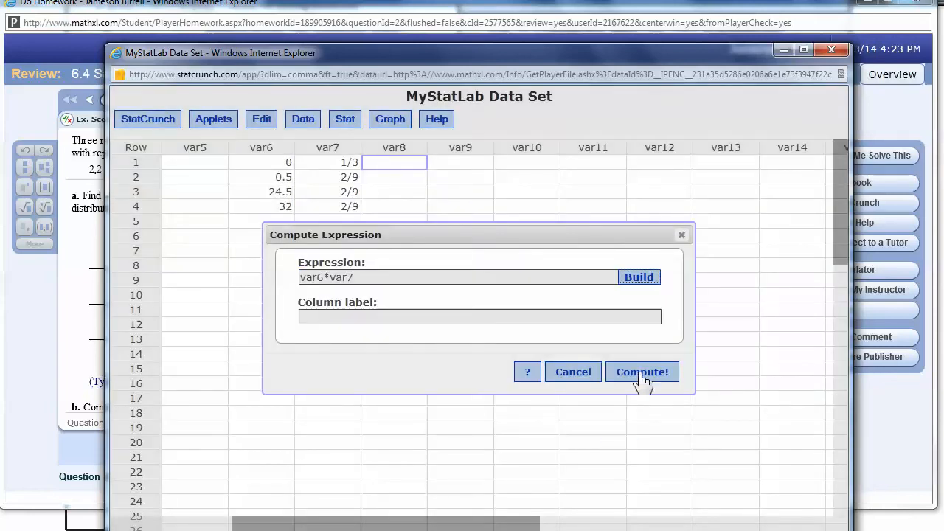
pyautogui.click(571, 322)
pyautogui.click(638, 371)
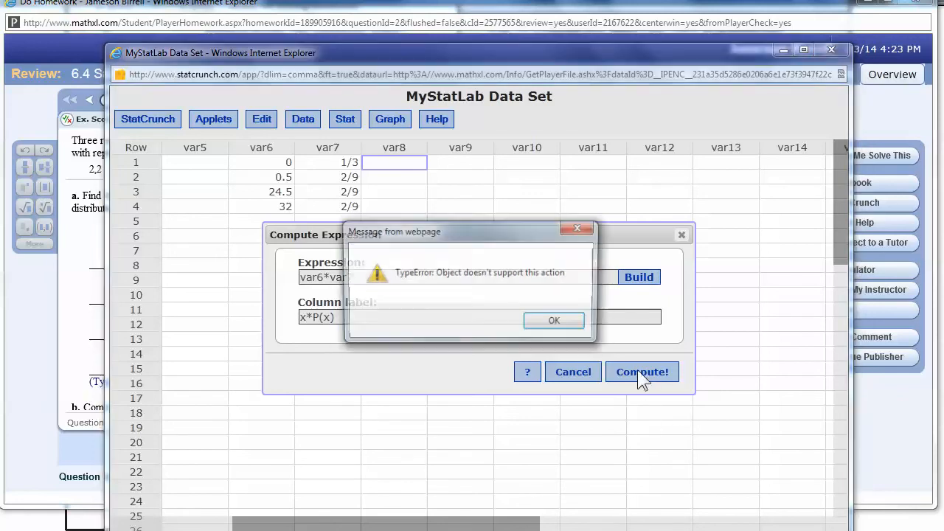
pyautogui.click(557, 322)
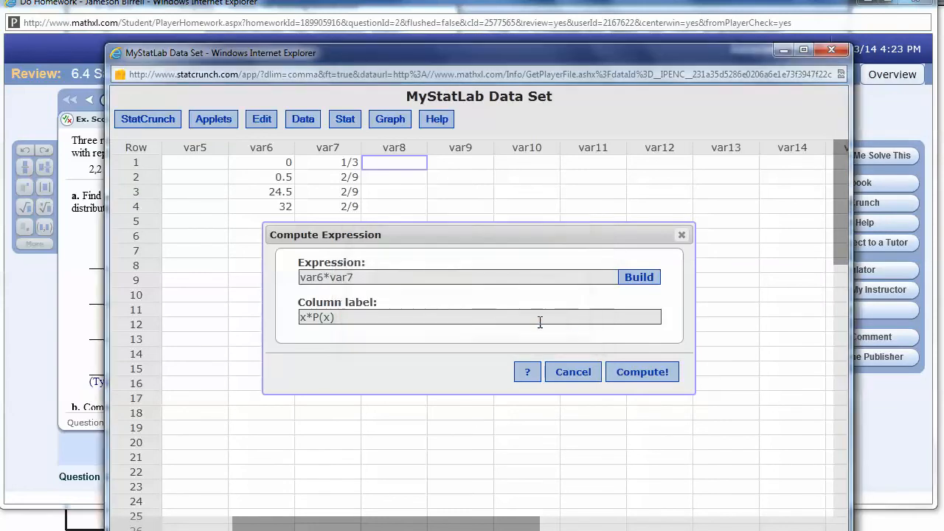
# Change the column label to "x times P(x)" and try the computation again.
pyautogui.click(315, 317)
pyautogui.press('BackSpace')
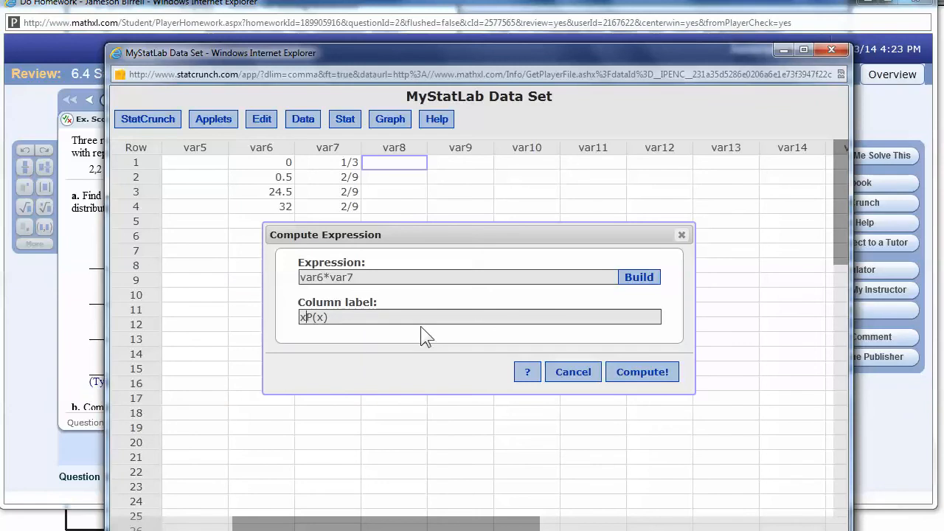
pyautogui.write('times')
pyautogui.click(661, 375)
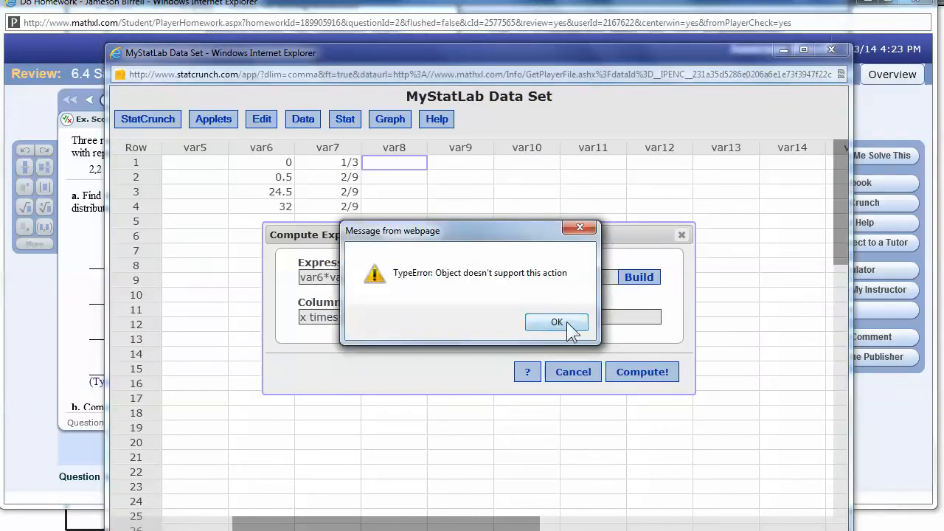
pyautogui.click(564, 320)
# Remove the parentheses so the column label reads "x times Px" and retry the computation.
pyautogui.press('BackSpace')
pyautogui.press('BackSpace')
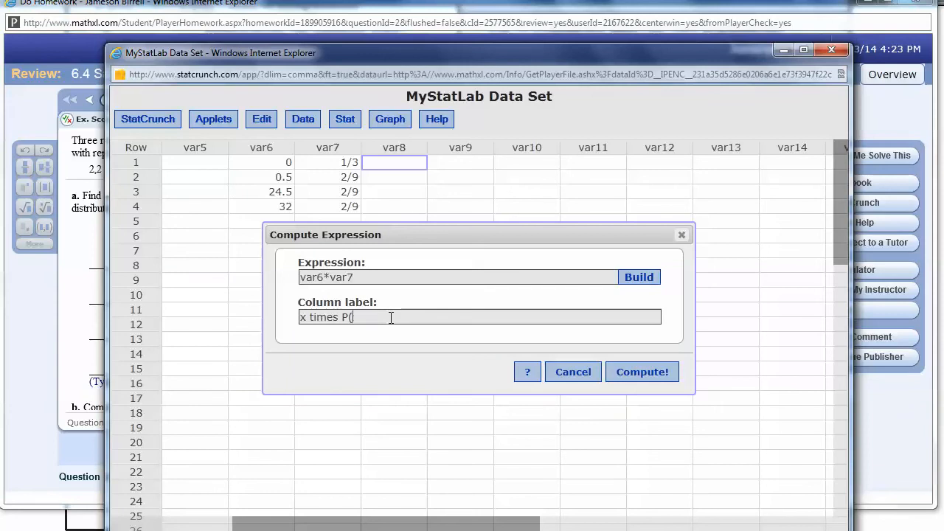
pyautogui.click(659, 374)
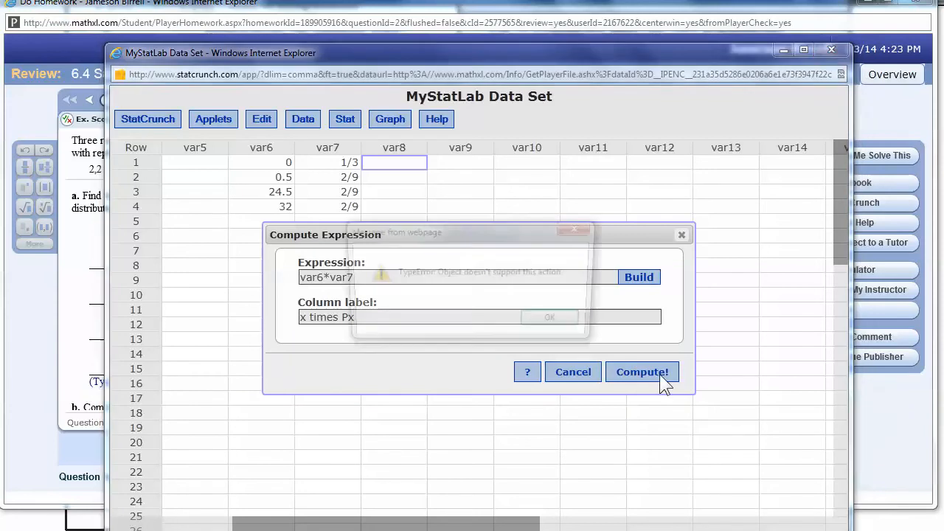
pyautogui.click(559, 324)
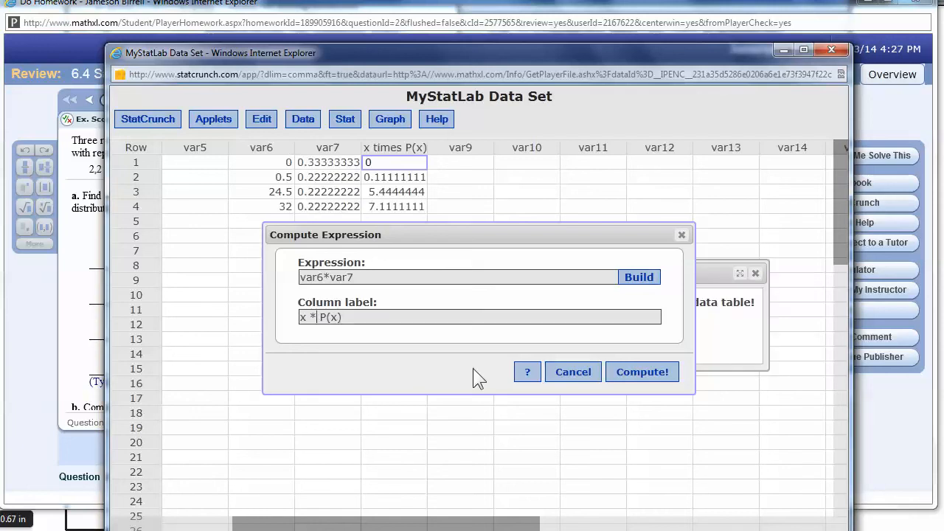
# Compute var6*var7 into a new column labelled "x * P(x)" and dismiss the result window.
pyautogui.click(633, 372)
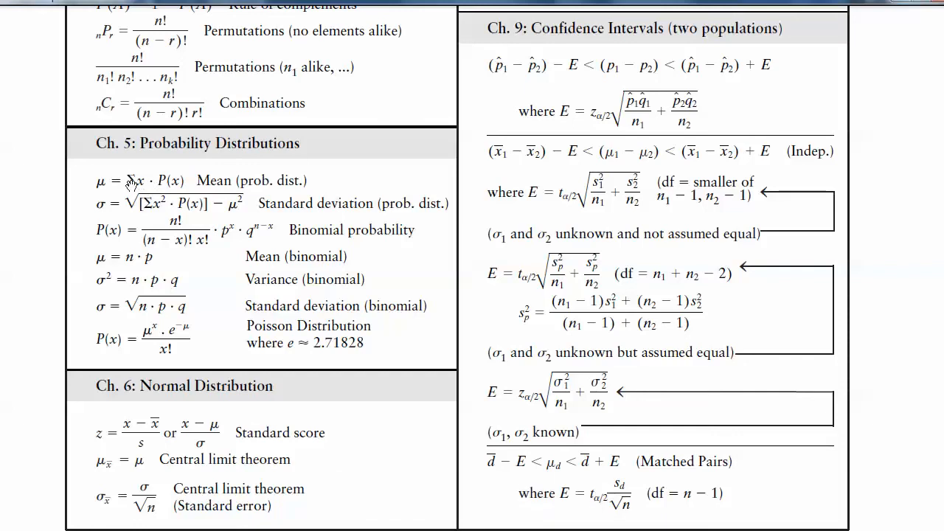
pyautogui.hotkey('alt', 'Tab')
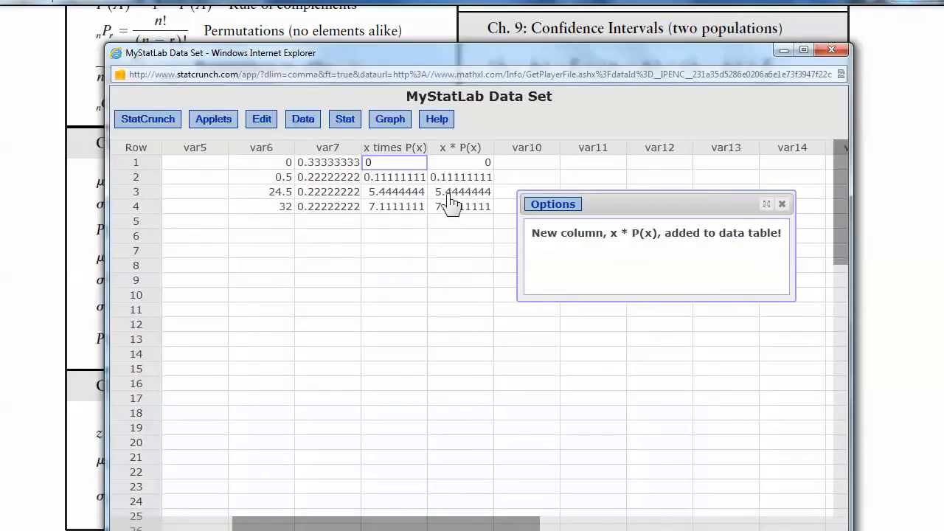
pyautogui.click(782, 204)
# Check the probability distribution mean formula, then switch to Calculator and add the x * P(x) values 0, 0.111…, 5.444… and 7.111….
pyautogui.click(303, 121)
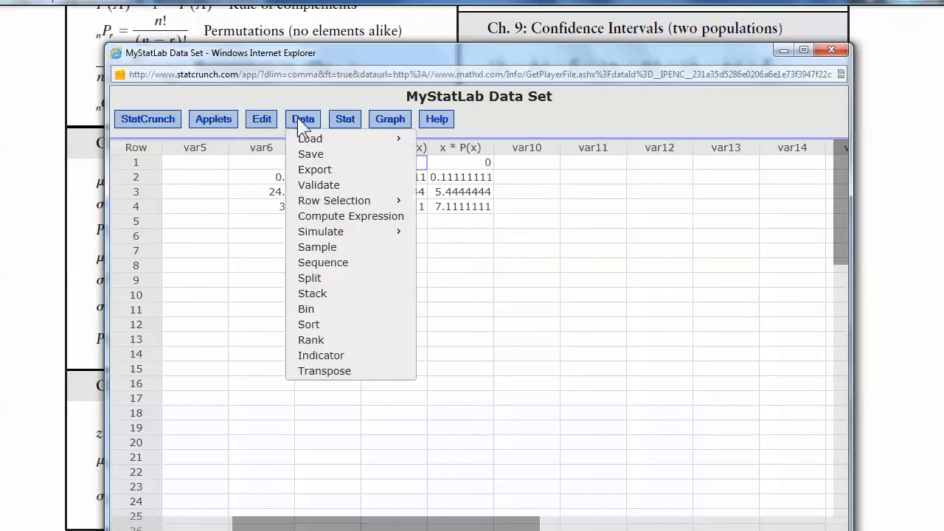
pyautogui.hotkey('alt', 'Tab')
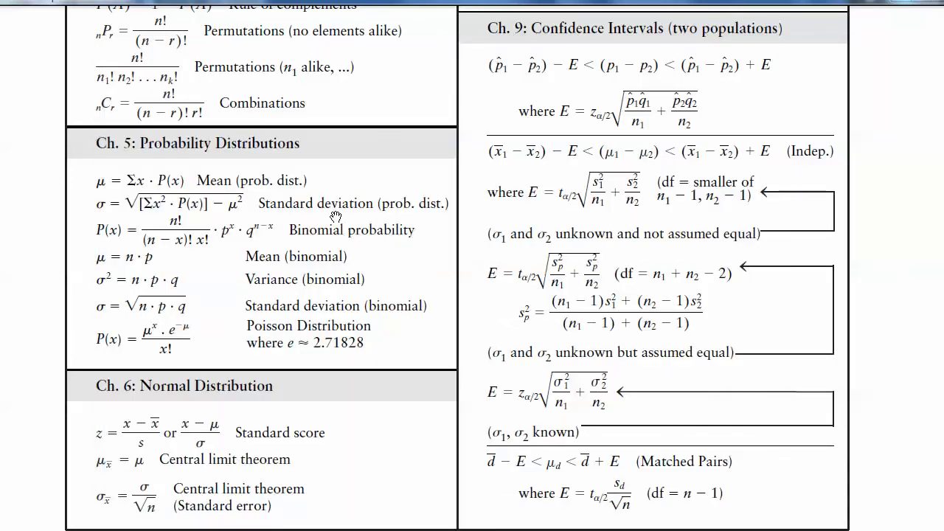
pyautogui.hotkey('alt', 'Tab')
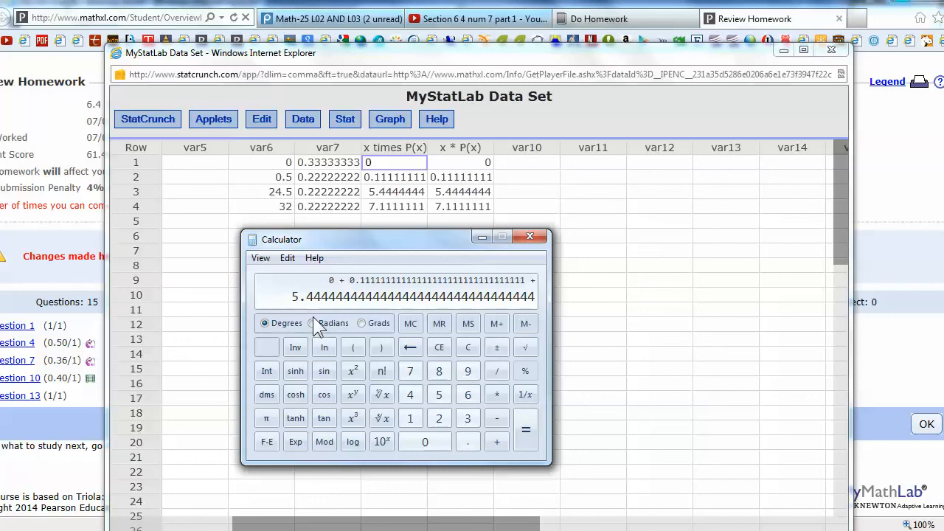
pyautogui.press('+')
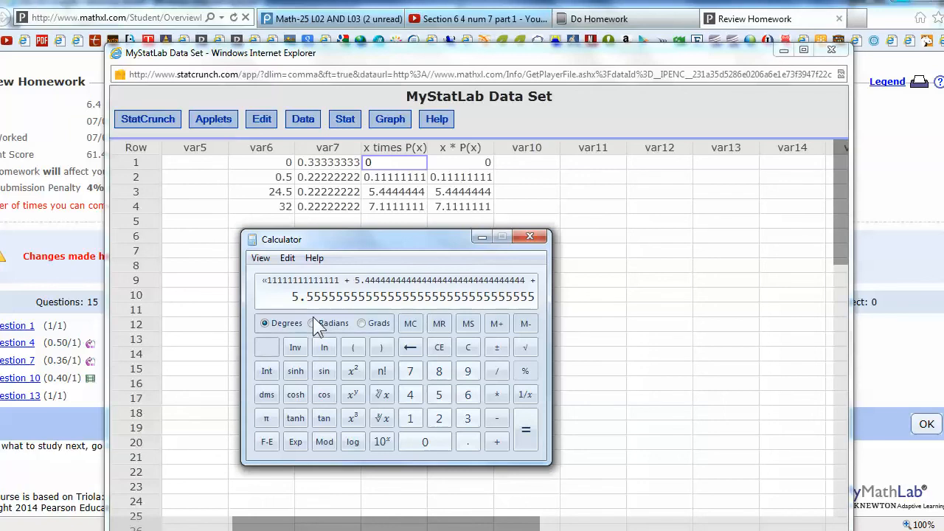
pyautogui.write('7.')
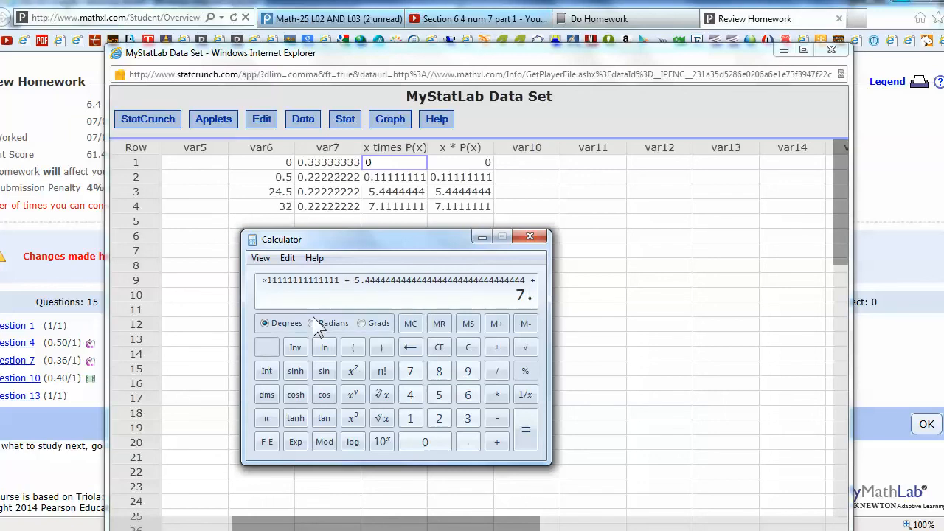
pyautogui.write('11111111111111')
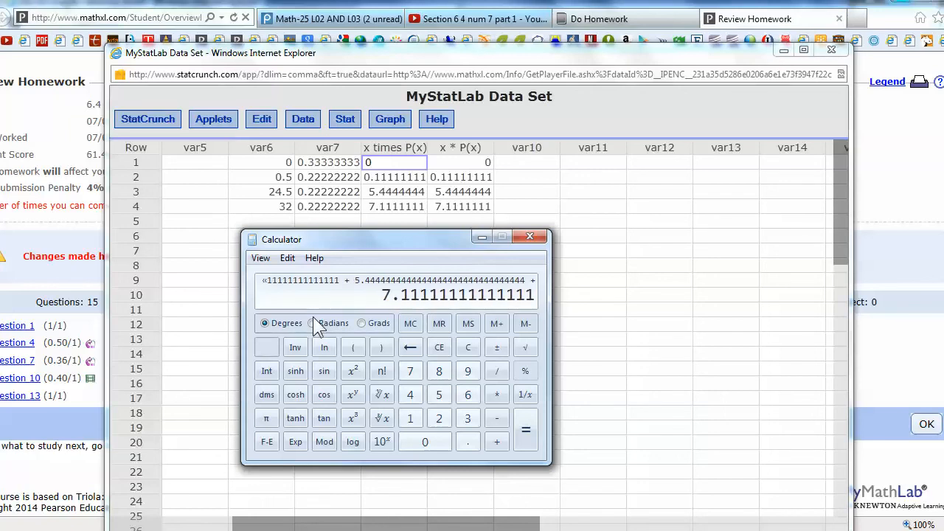
pyautogui.write('111111111111111')
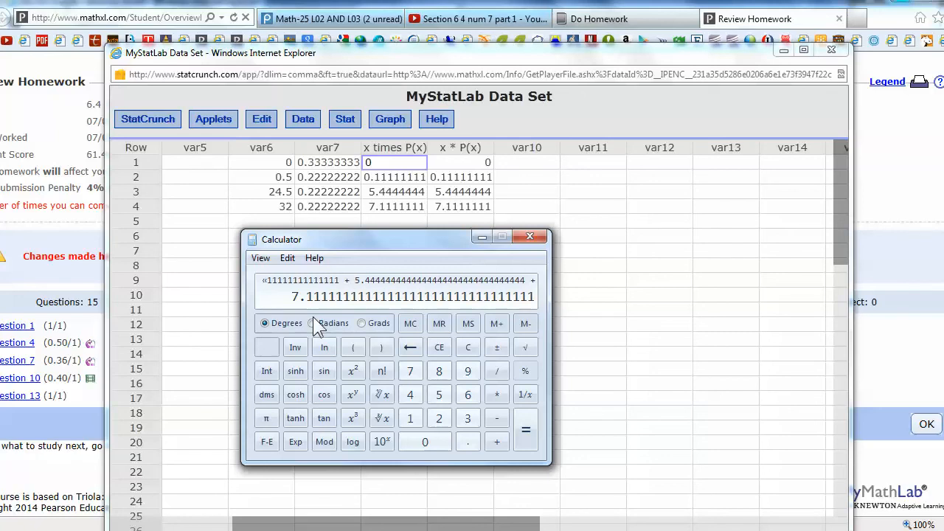
pyautogui.press('Return')
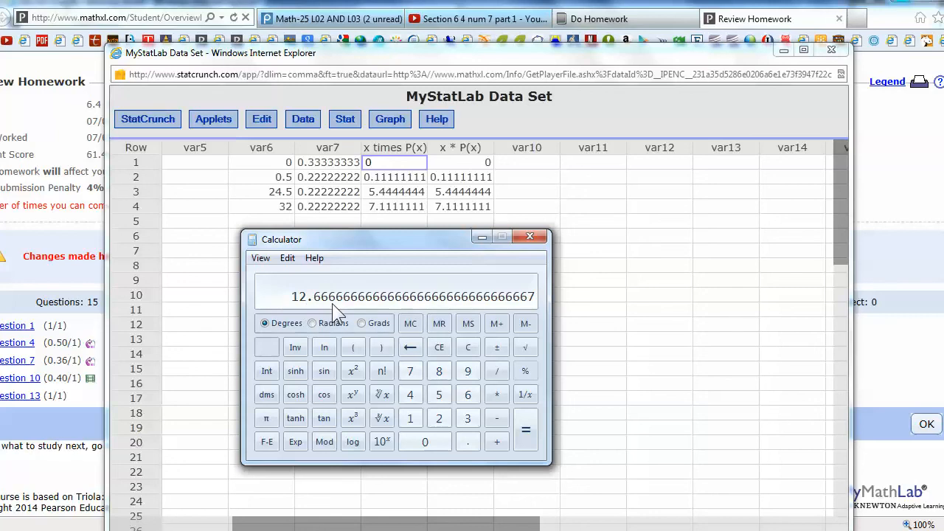
# Review part b of the homework question on population variance versus the mean of sample variances, and look through the formulas document.
pyautogui.hotkey('alt', 'Tab')
pyautogui.hotkey('alt', 'Tab')
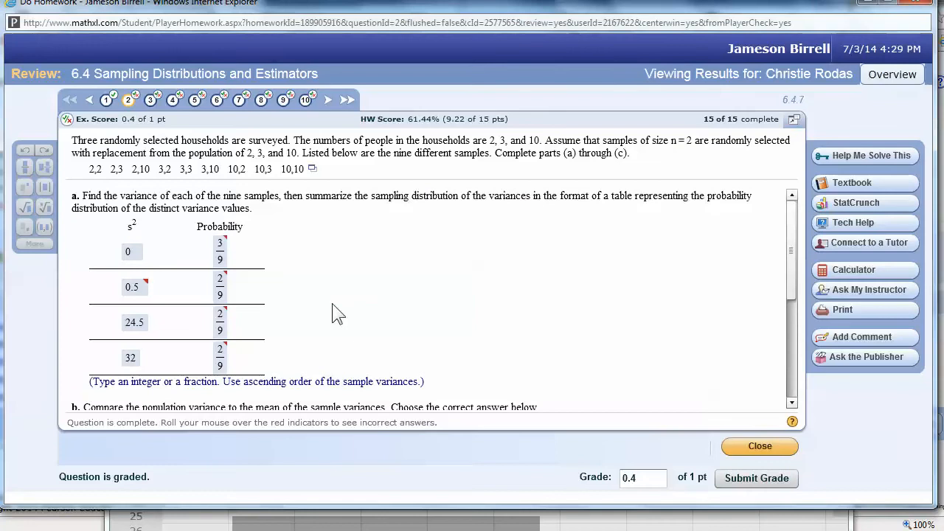
pyautogui.moveTo(790, 274); pyautogui.dragTo(789, 357)
pyautogui.moveTo(302, 281)
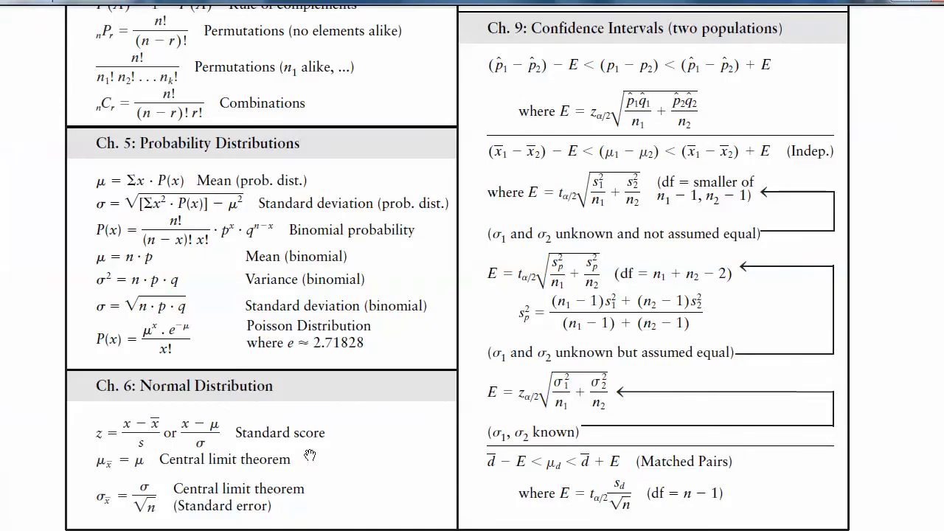
pyautogui.scroll(7, 222, 206)
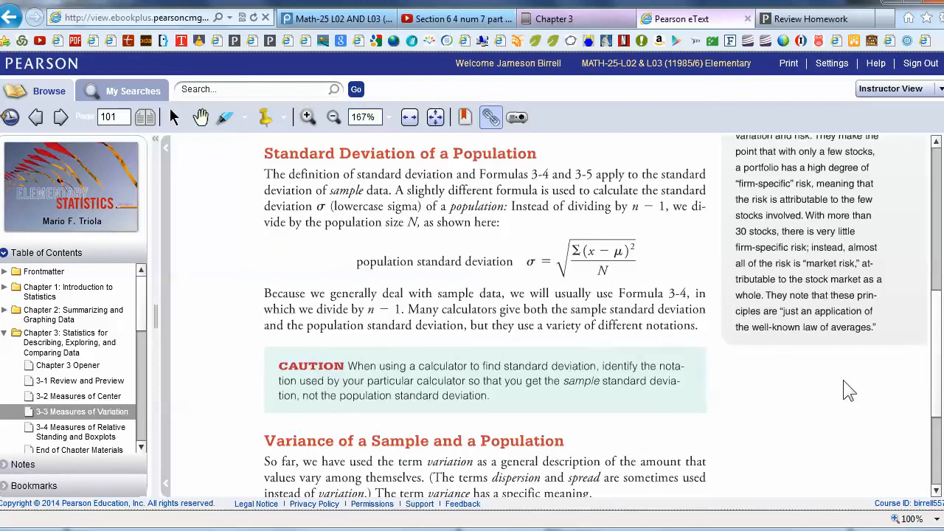
# Read the Pearson eText's population standard deviation formula on page 101 and compare it with parts b and c of the homework question.
pyautogui.moveTo(941, 343)
pyautogui.mouseDown()
pyautogui.moveTo(940, 378)
pyautogui.moveTo(940, 358)
pyautogui.mouseUp()
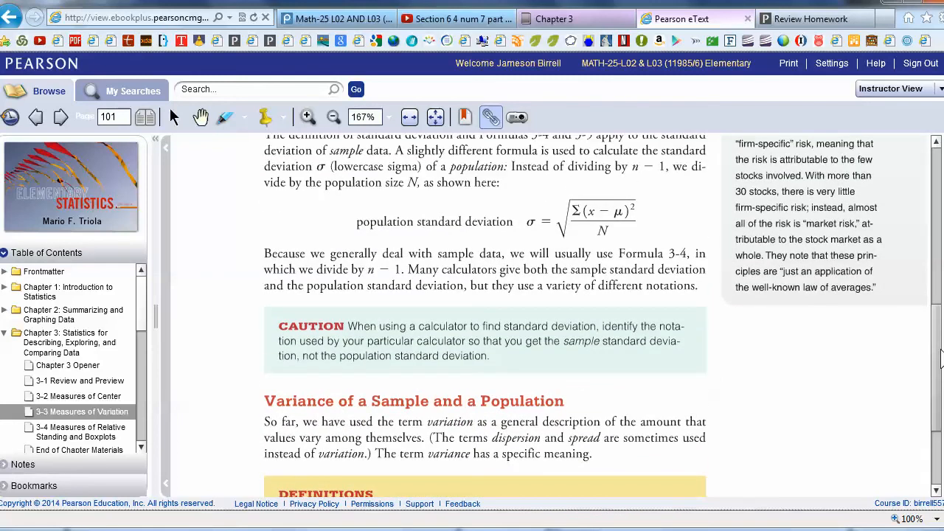
pyautogui.hotkey('alt', 'Tab')
pyautogui.hotkey('alt', 'Tab')
pyautogui.hotkey('alt', 'Tab')
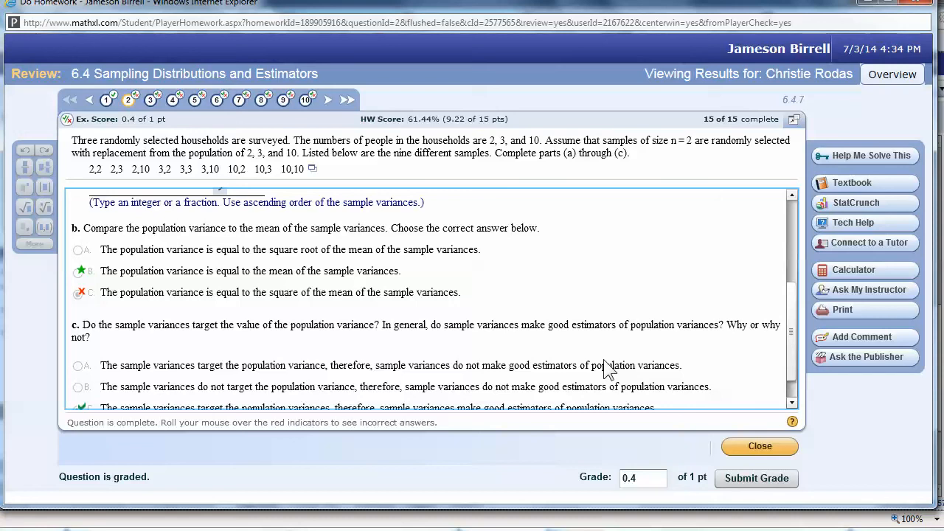
pyautogui.hotkey('alt', 'Tab')
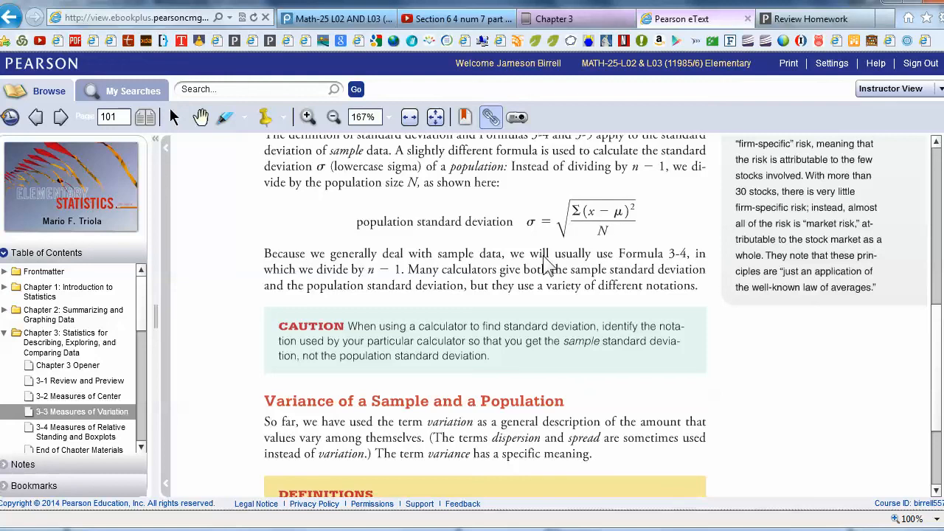
pyautogui.hotkey('alt', 'Tab')
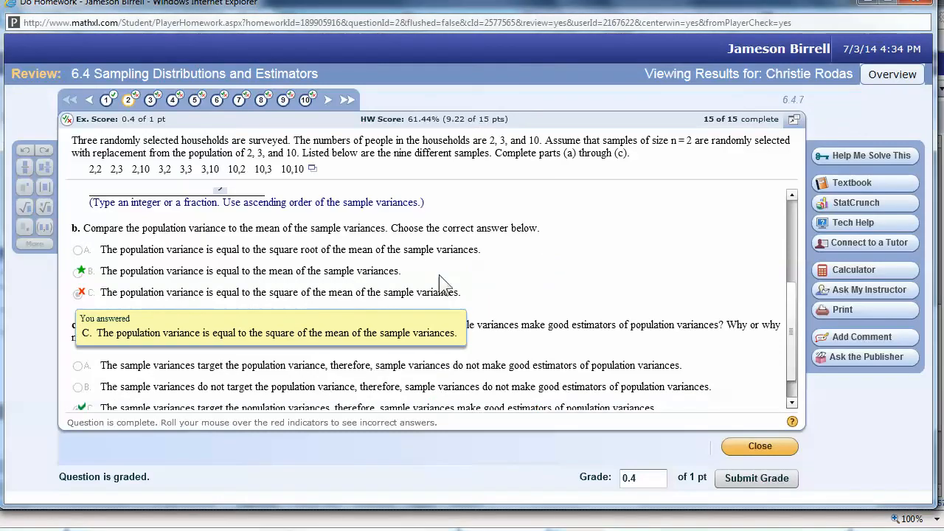
# Switch to a blank StatCrunch data table and enter the population values 2, 3 and 10 in column var1.
pyautogui.click(207, 233)
pyautogui.moveTo(304, 281)
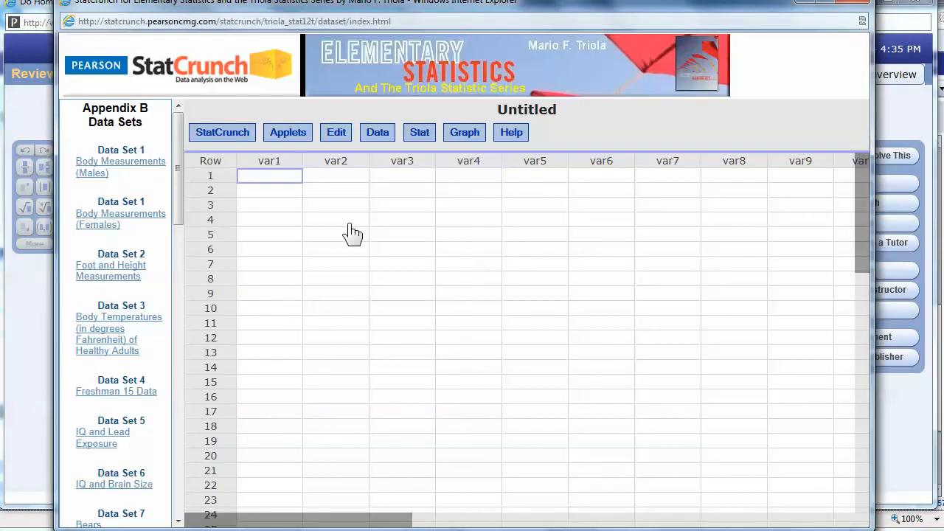
pyautogui.click(295, 178)
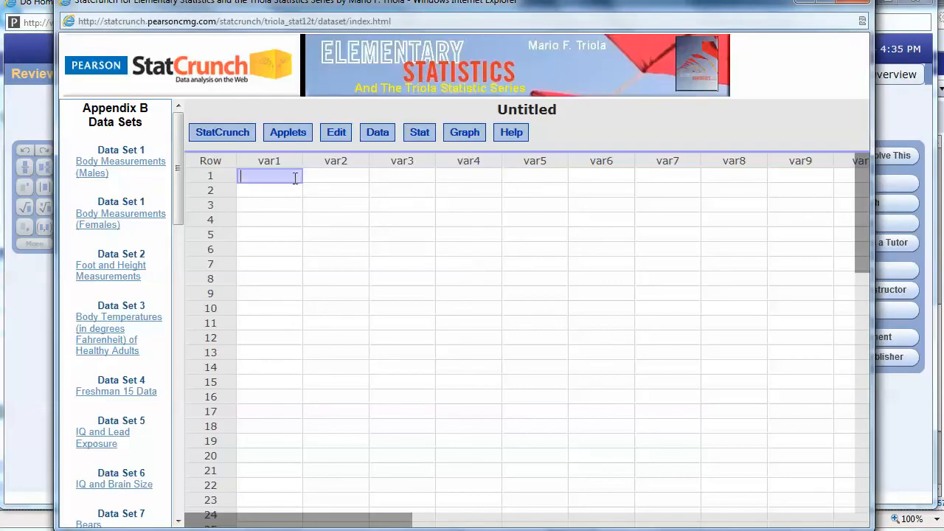
pyautogui.write('2')
pyautogui.press('Return')
pyautogui.write('1')
pyautogui.press('Return')
pyautogui.write('1')
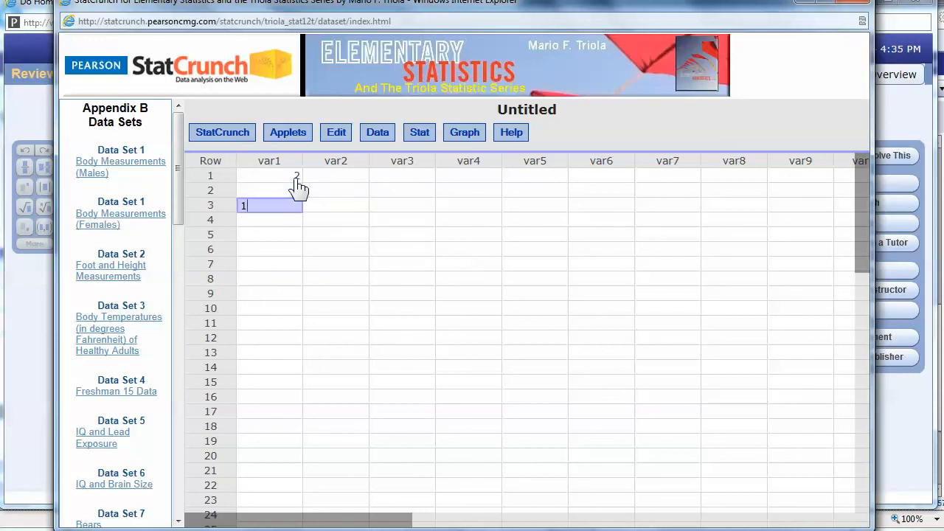
pyautogui.write('0')
pyautogui.press('Return')
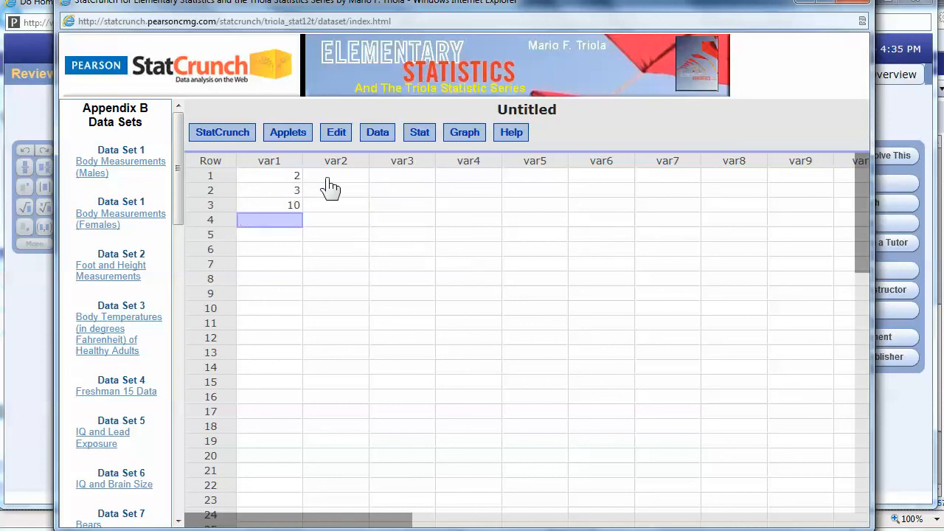
# Compute column summary statistics for var1 with the default set of statistics.
pyautogui.click(425, 140)
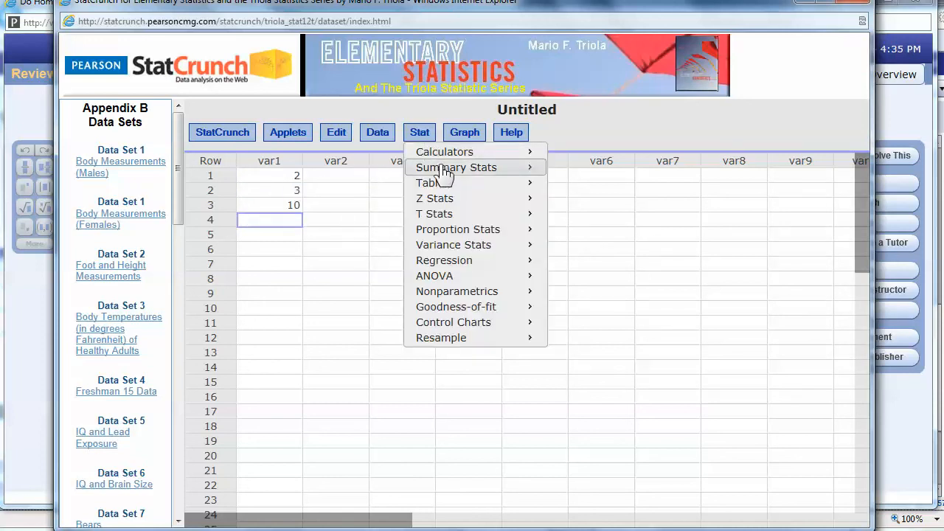
pyautogui.moveTo(444, 171)
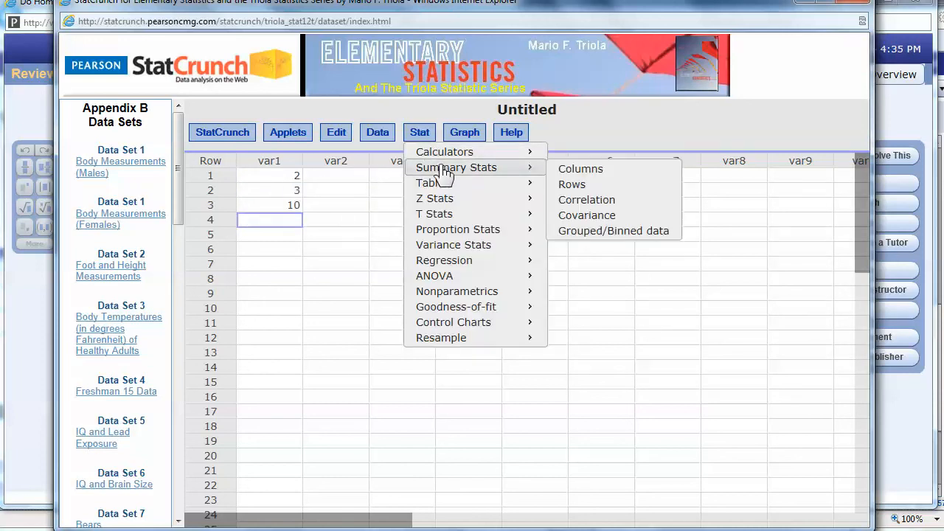
pyautogui.click(604, 174)
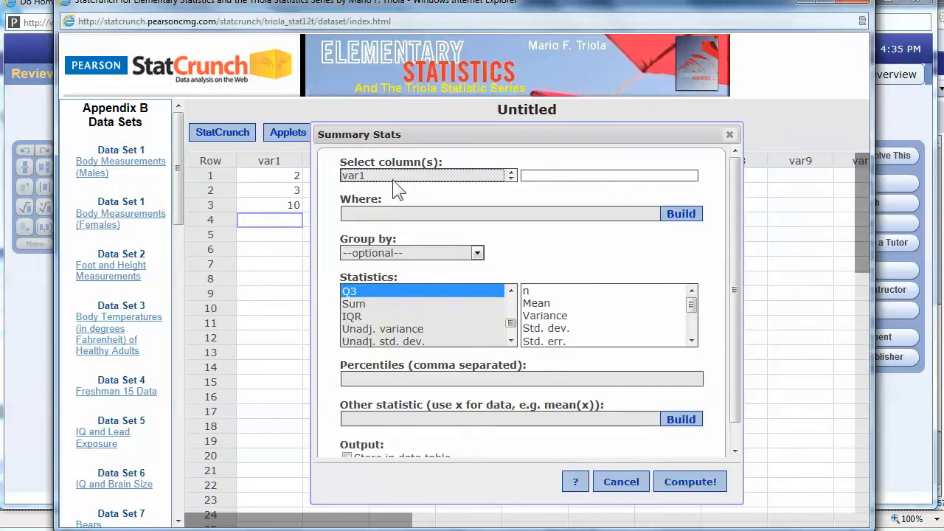
pyautogui.click(370, 175)
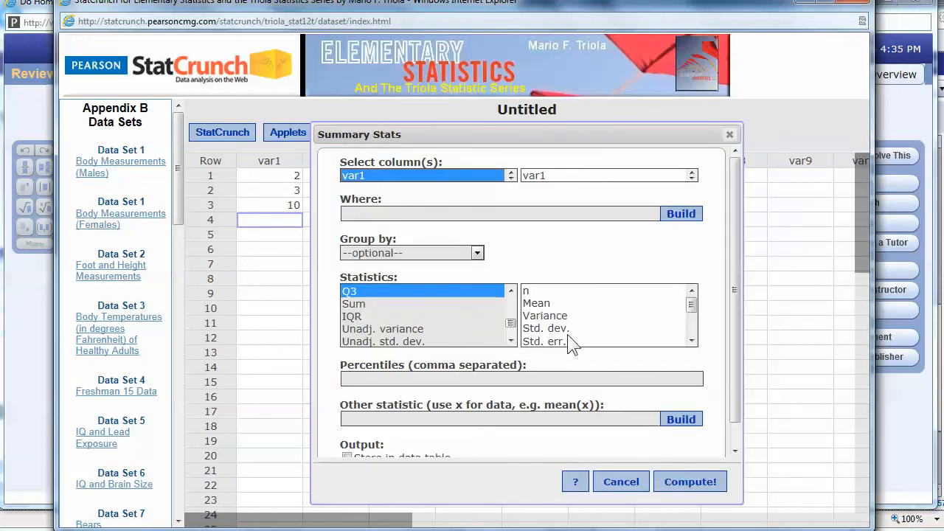
pyautogui.click(679, 483)
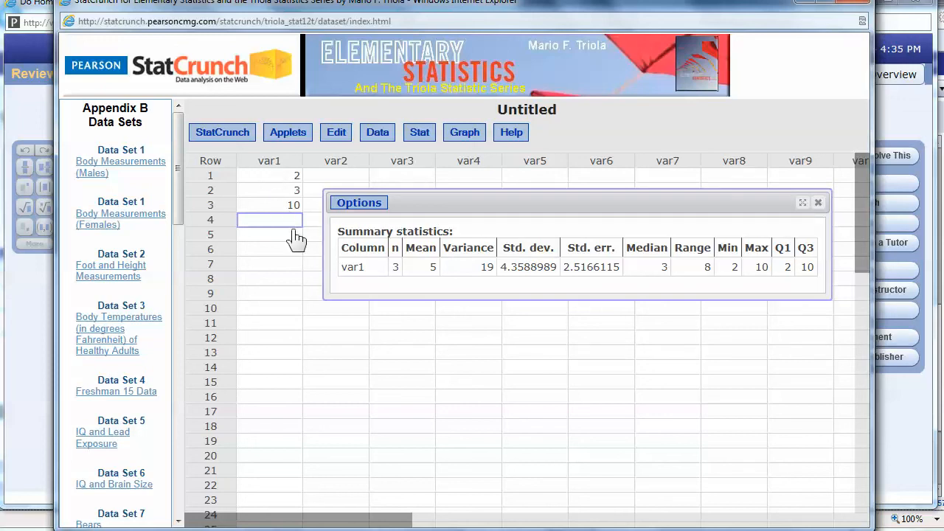
# Switch to a blank Excel workbook and enter 2, 3 and 10 in cells A1 to A3.
pyautogui.click(137, 530)
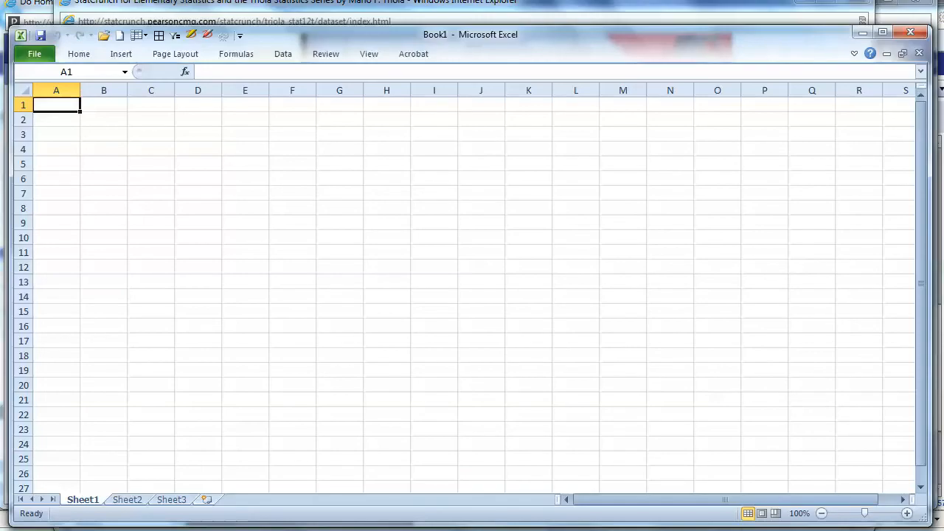
pyautogui.write('2')
pyautogui.press('Return')
pyautogui.write('3')
pyautogui.press('Return')
pyautogui.write('10')
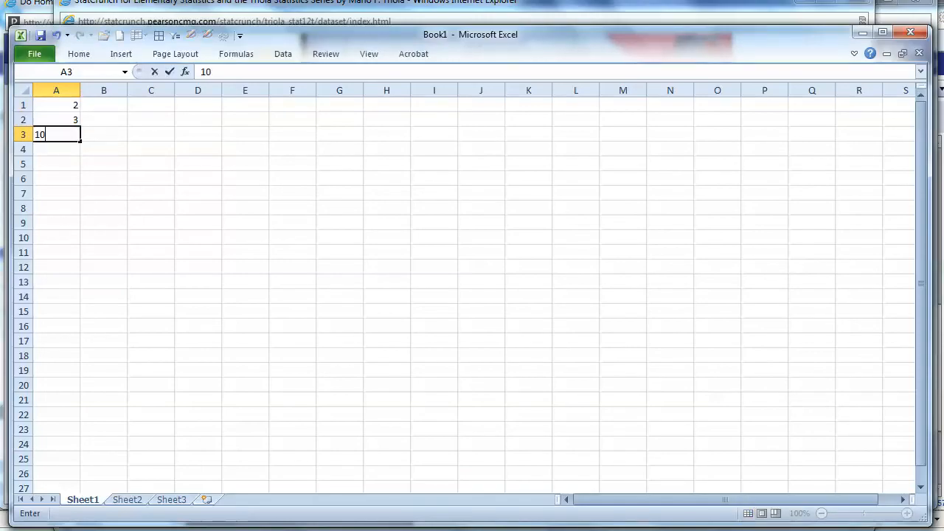
pyautogui.press('Return')
# Confirm 10 in cell A3 and try to insert the population standard deviation function STDEV.P in cell A5.
pyautogui.press('Return')
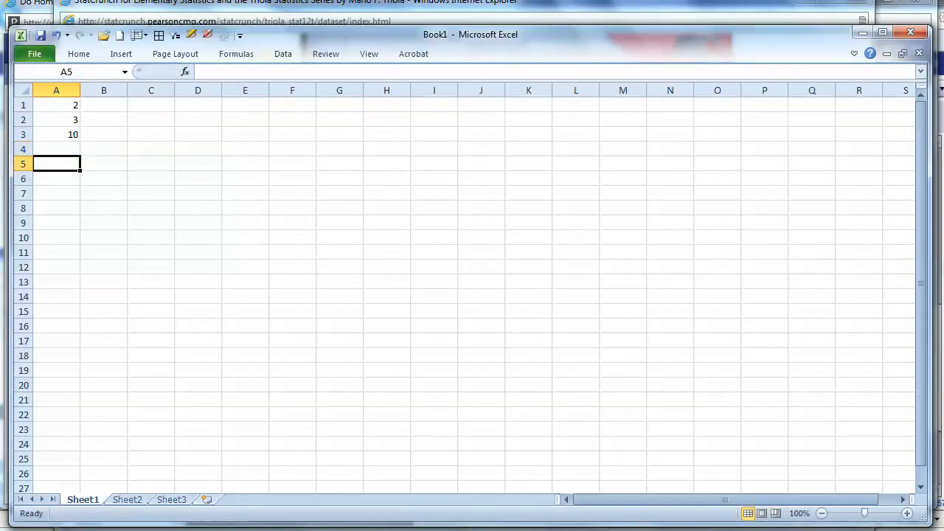
pyautogui.write('=')
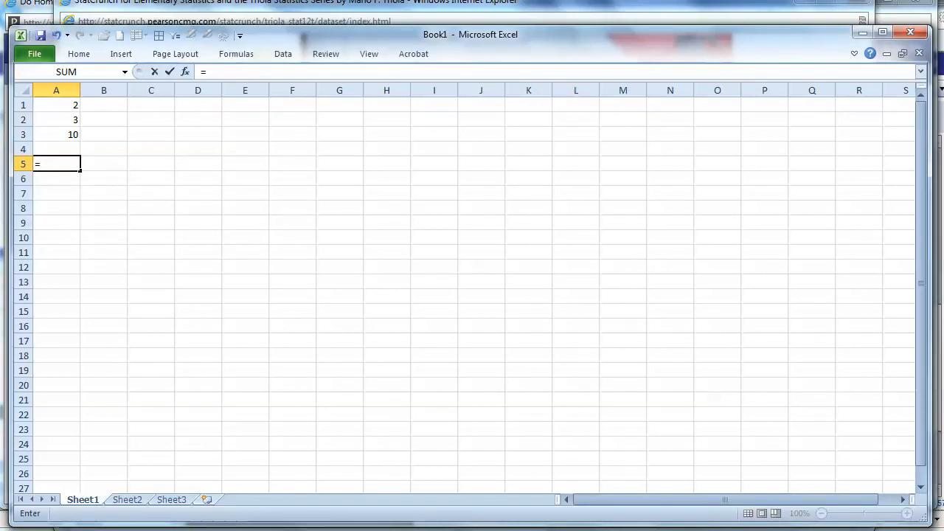
pyautogui.write('st')
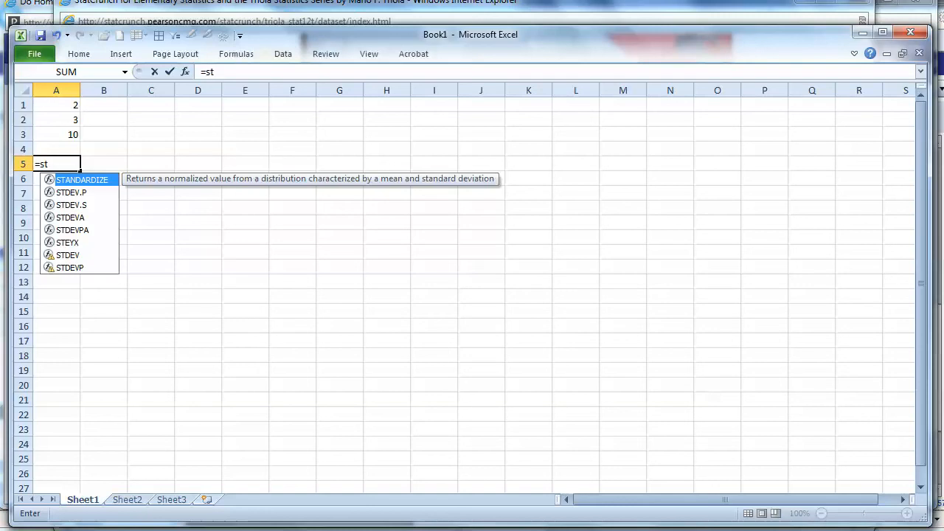
pyautogui.press('Down')
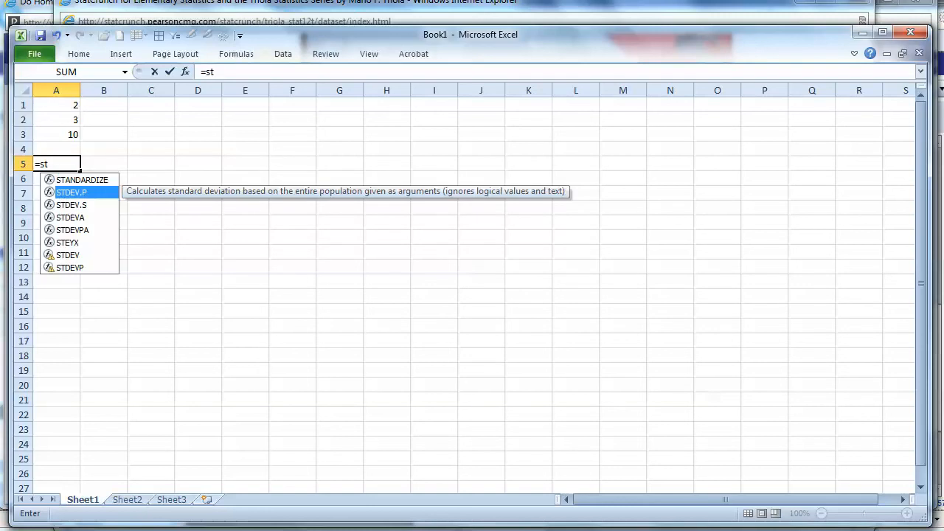
pyautogui.press('Down')
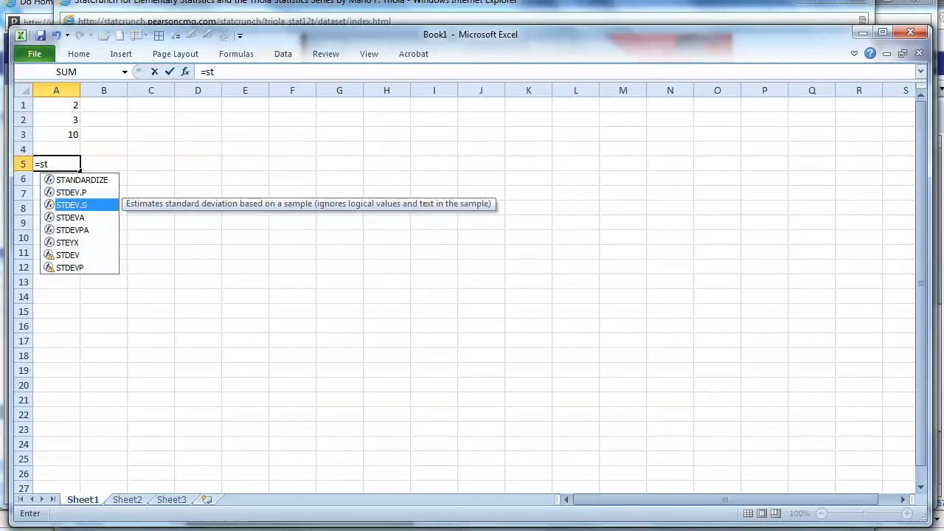
pyautogui.press('Up')
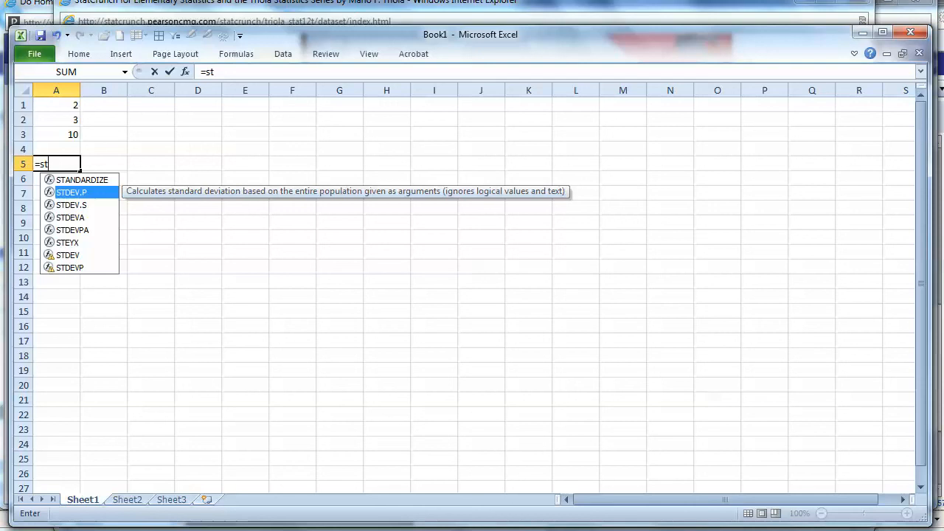
pyautogui.press('Down')
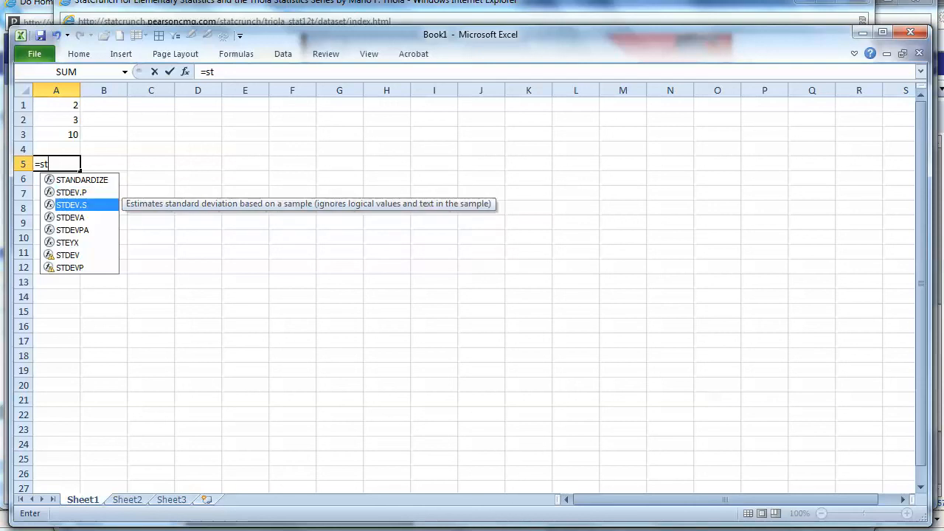
pyautogui.click(83, 193)
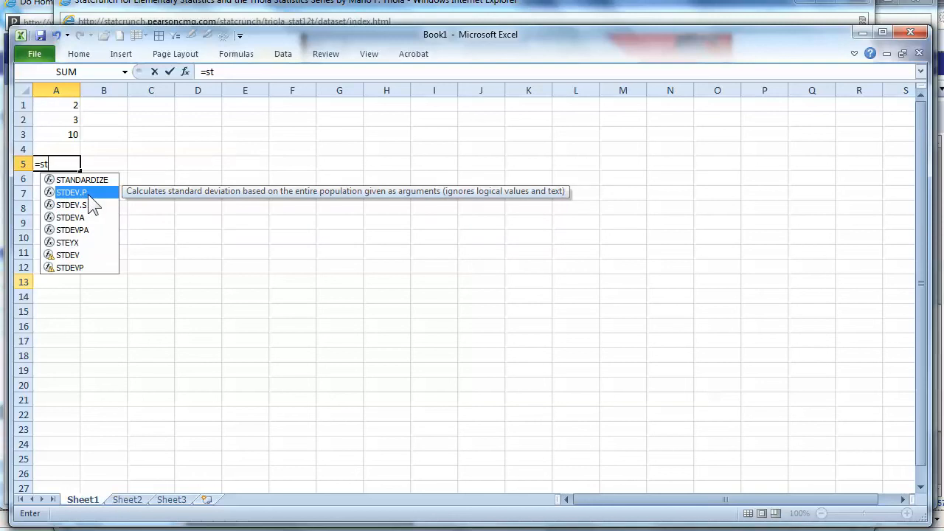
pyautogui.press('Return')
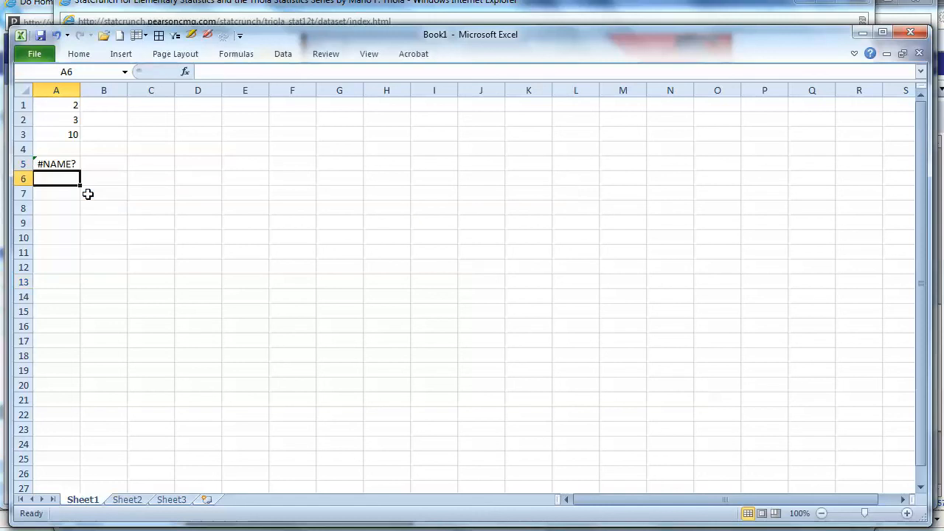
# Correct the formula in cell A5 to =STDEV.P(A1:A3) for the population standard deviation of the three values.
pyautogui.press('Up')
pyautogui.press('F2')
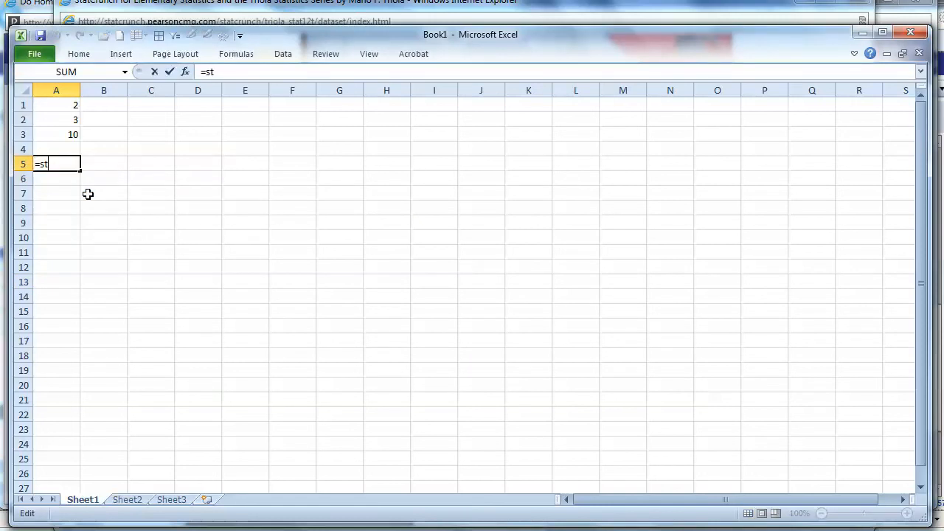
pyautogui.write('e')
pyautogui.press('BackSpace')
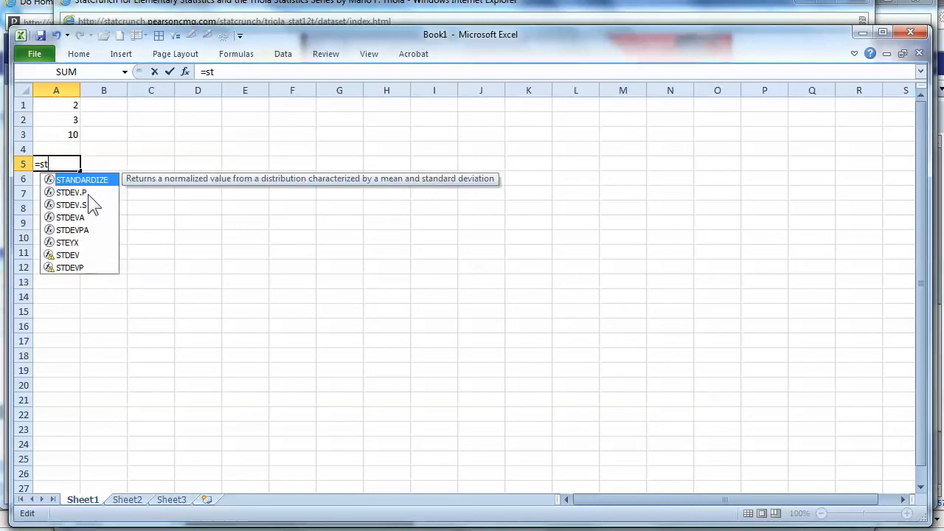
pyautogui.write('de')
pyautogui.press('Tab')
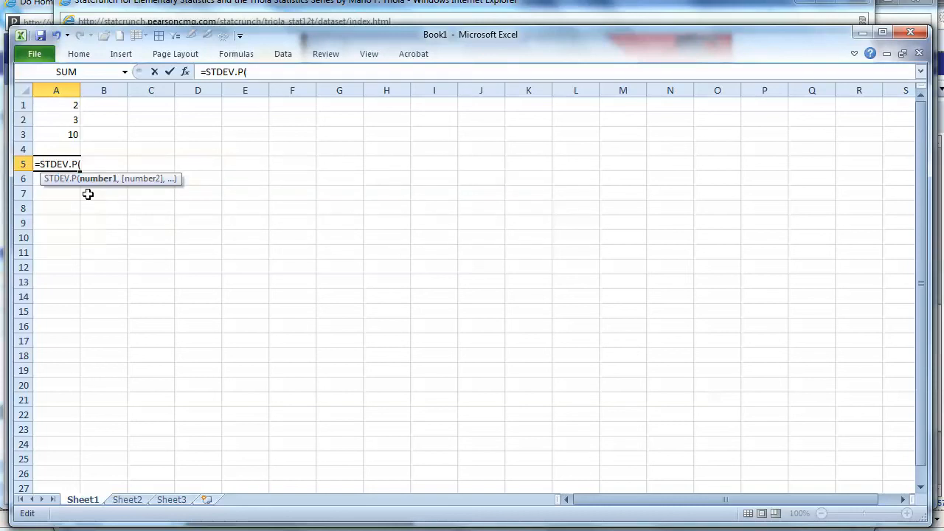
pyautogui.press('F2')
pyautogui.press('Up')
pyautogui.press('Up')
pyautogui.hotkey('shift', 'Up')
pyautogui.hotkey('shift', 'Up')
pyautogui.press('Return')
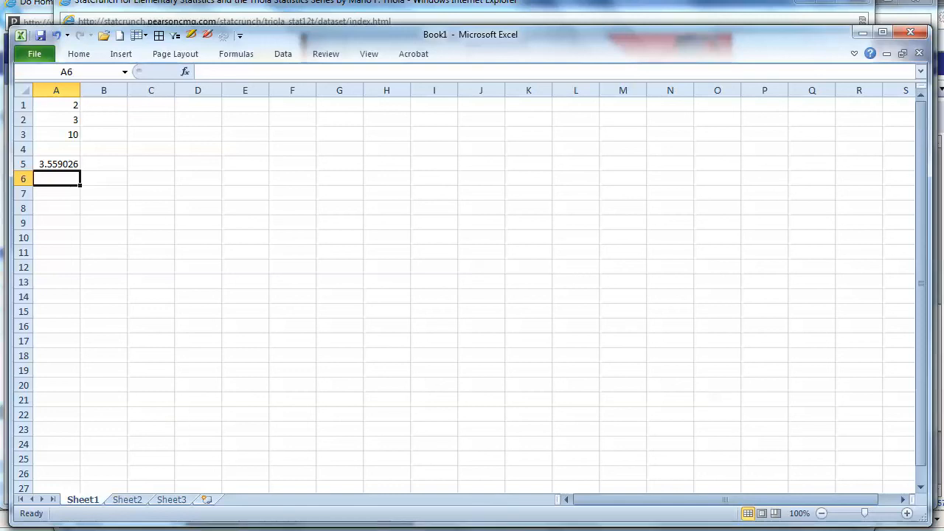
# Square the population standard deviation in cell A6 with the formula =A5^2.
pyautogui.moveTo(194, 530)
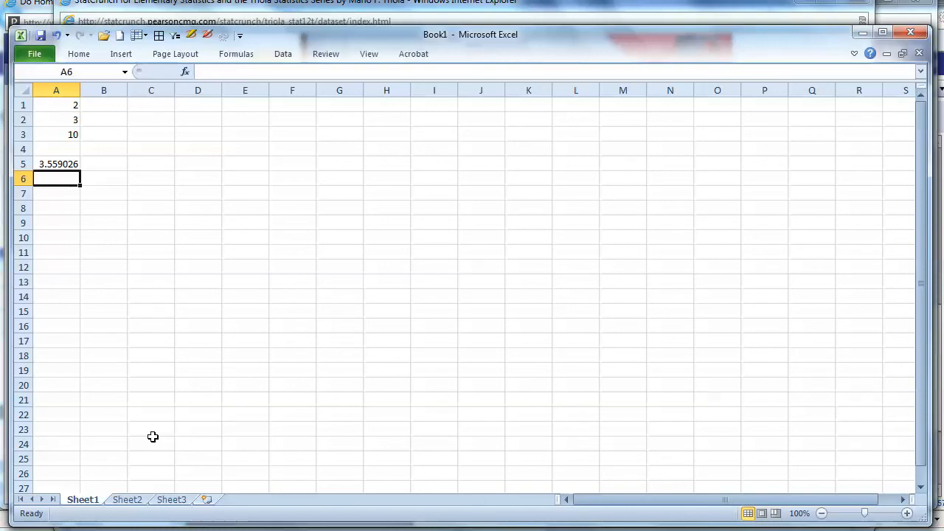
pyautogui.write('=')
pyautogui.press('Up')
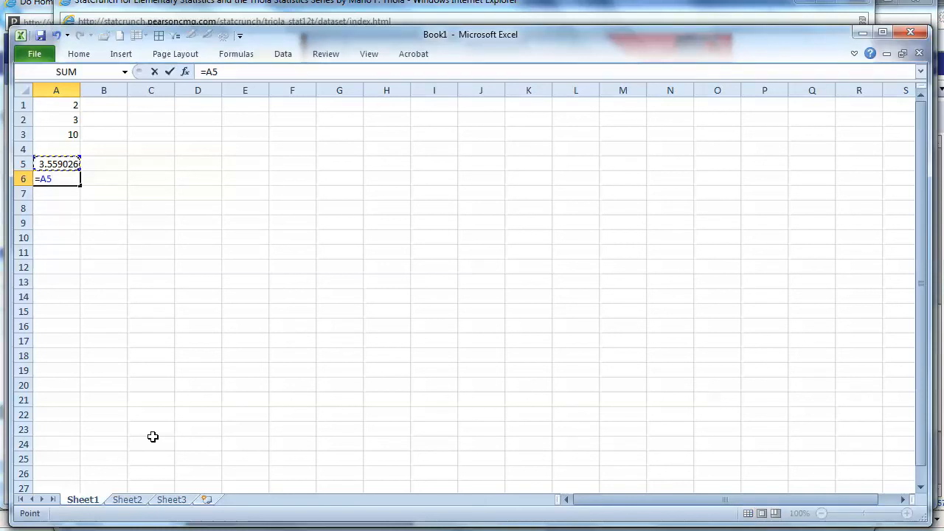
pyautogui.write('^2')
pyautogui.press('Return')
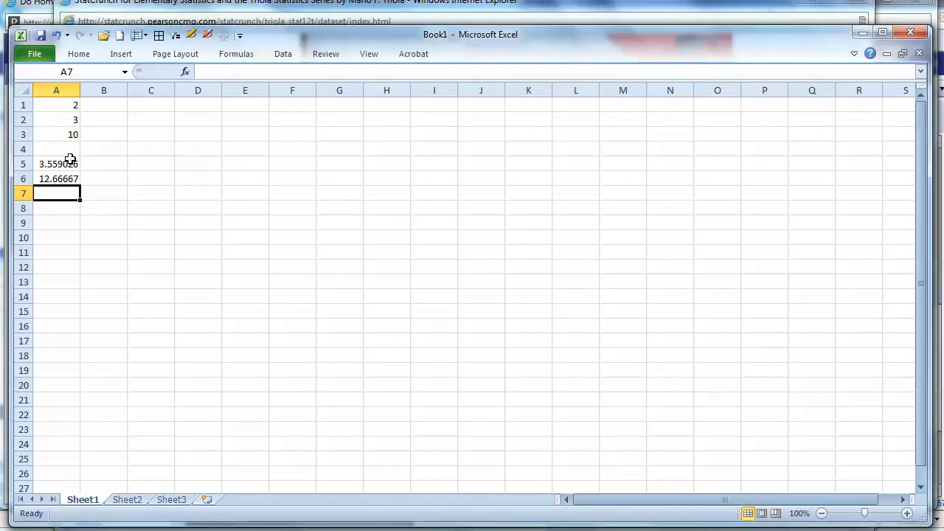
# Calculate the population variance directly in cell C5 with the formula =VAR.P(A1:A3).
pyautogui.click(141, 166)
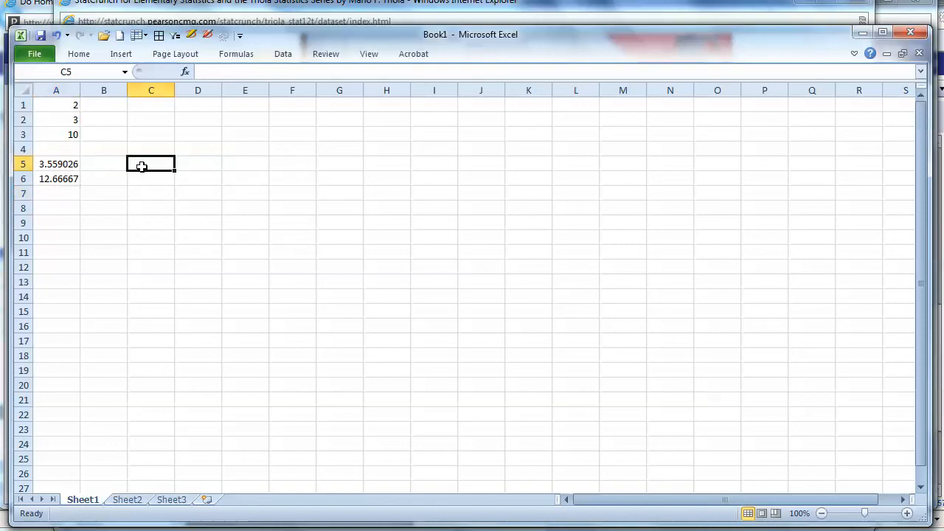
pyautogui.write('=var')
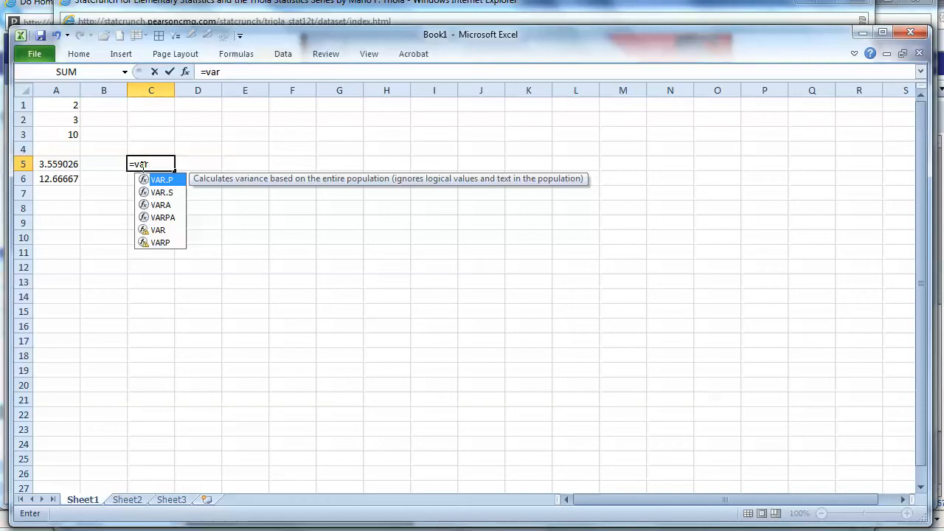
pyautogui.press('Tab')
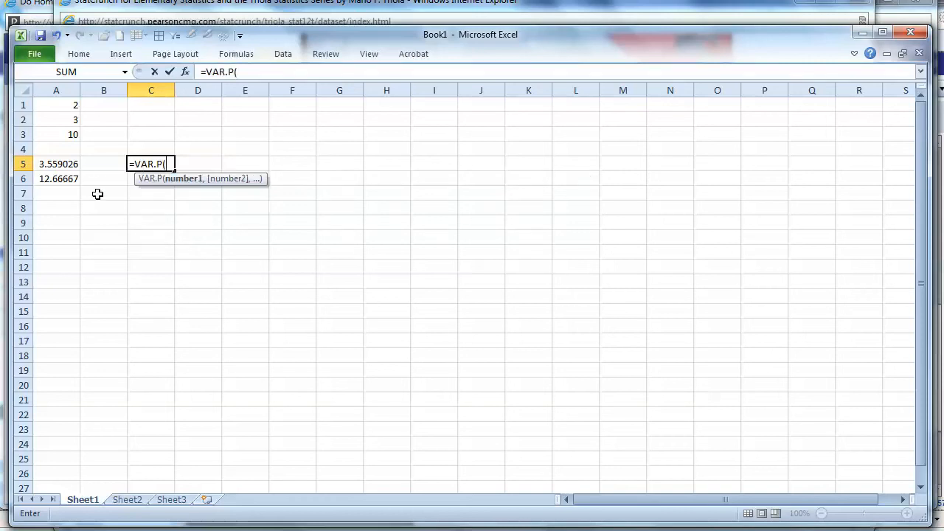
pyautogui.press('Left')
pyautogui.press('Left')
pyautogui.press('Up')
pyautogui.press('Up')
pyautogui.hotkey('shift', 'Up')
pyautogui.hotkey('shift', 'Up')
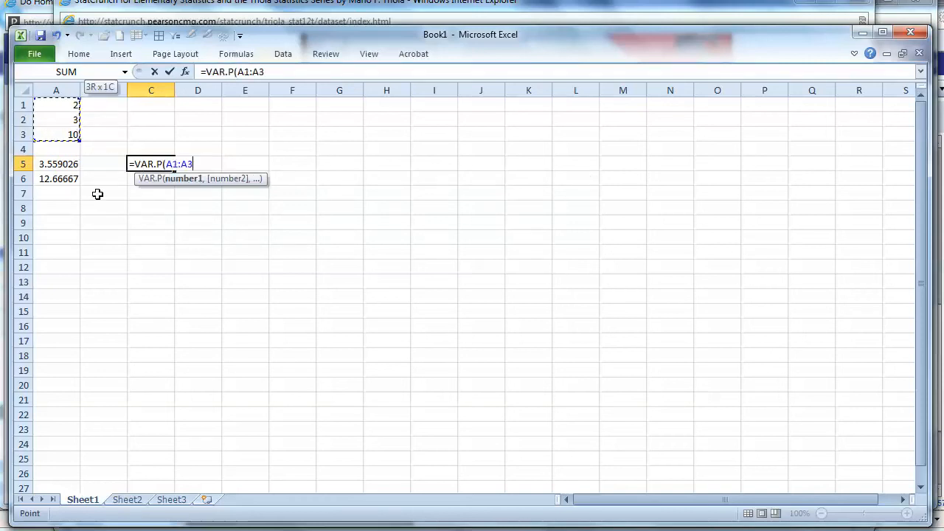
pyautogui.press('Return')
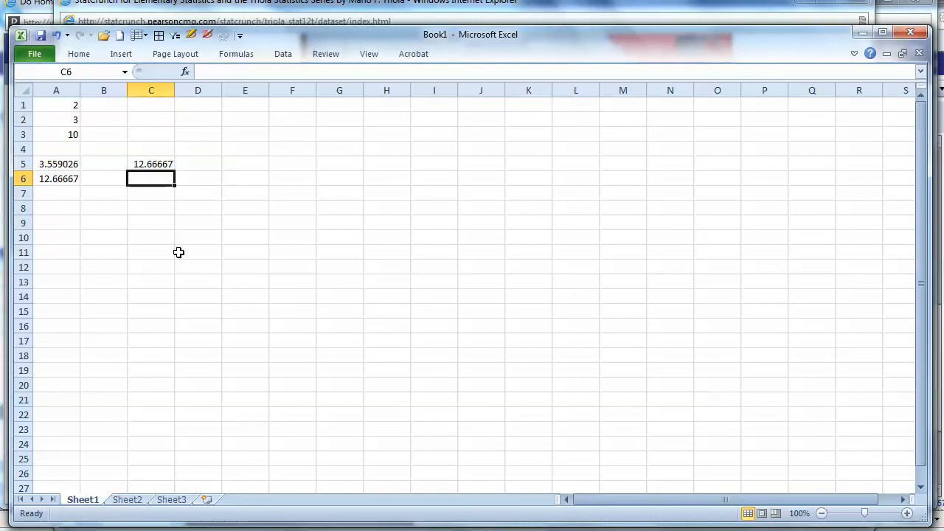
# Switch to StatCrunch and compare the variance in the var1 summary statistics with the population variance from Excel.
pyautogui.click(413, 530)
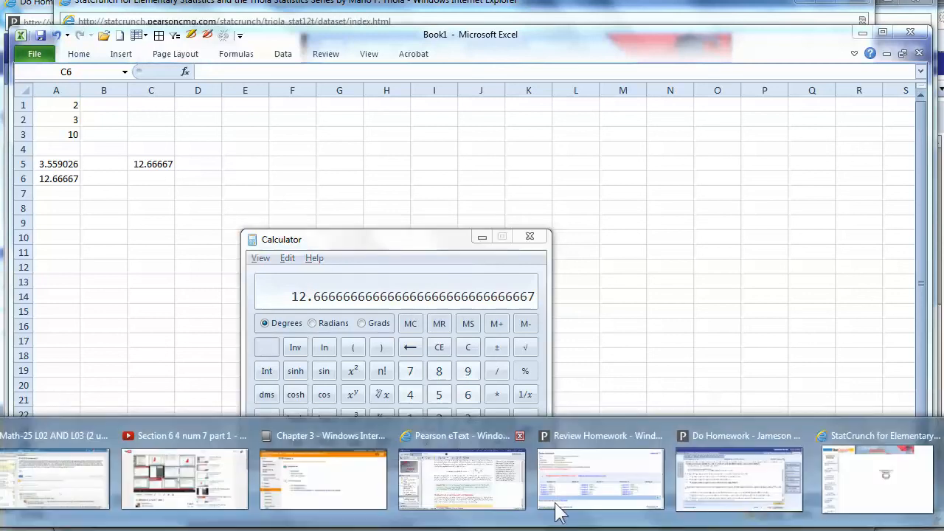
pyautogui.click(862, 478)
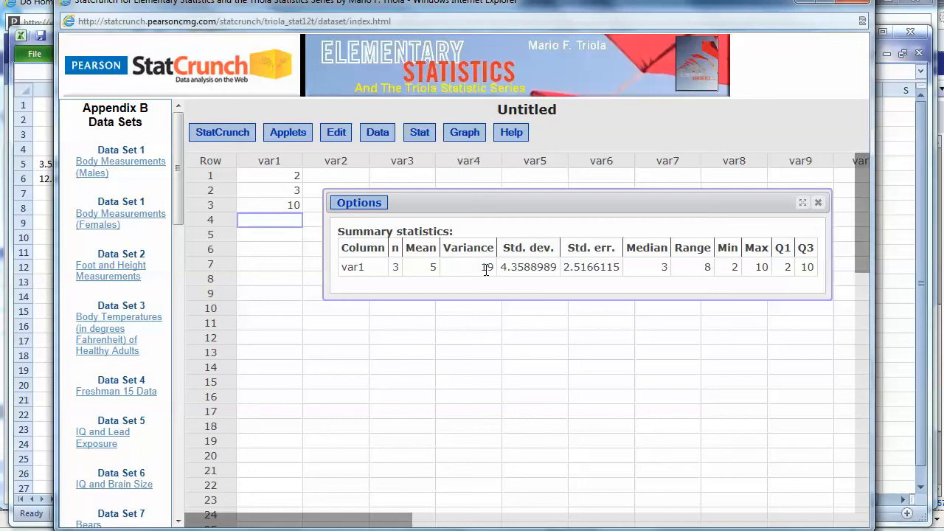
pyautogui.click(357, 200)
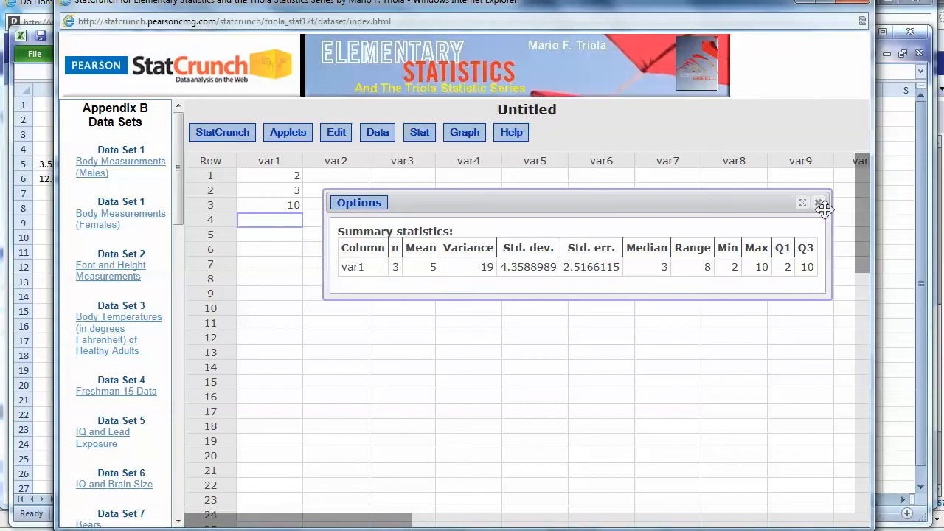
# Switch to the homework question and review the sample variance probability table and the answers to parts b and c.
pyautogui.hotkey('alt', 'Tab')
pyautogui.hotkey('alt', 'Tab')
pyautogui.hotkey('alt', 'Tab')
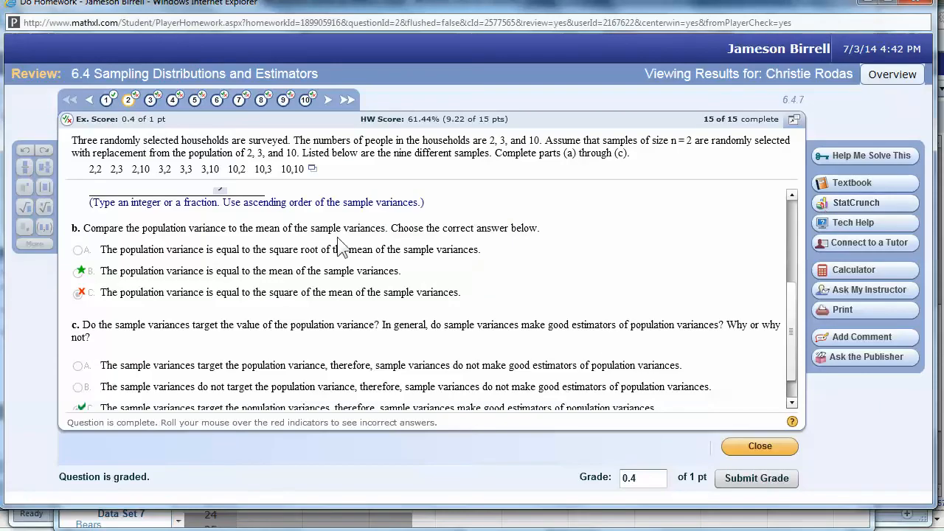
pyautogui.moveTo(220, 294)
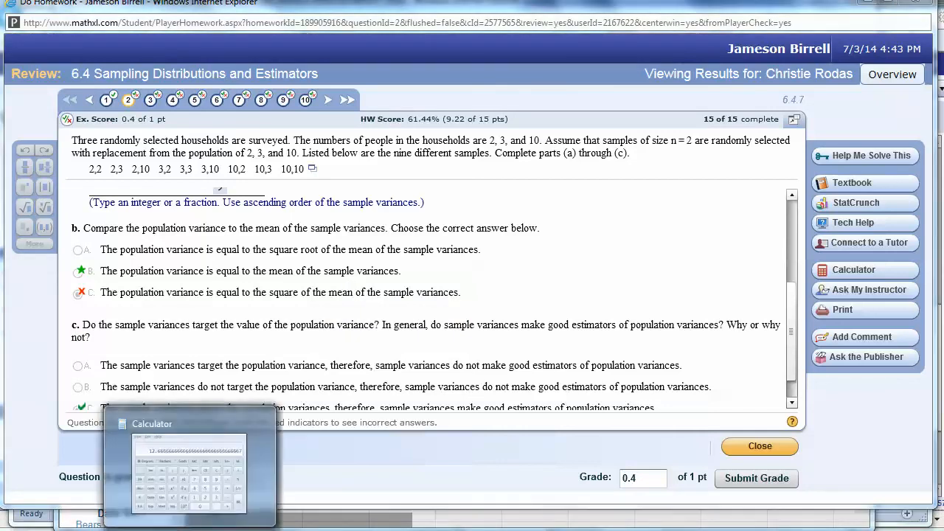
pyautogui.click(189, 530)
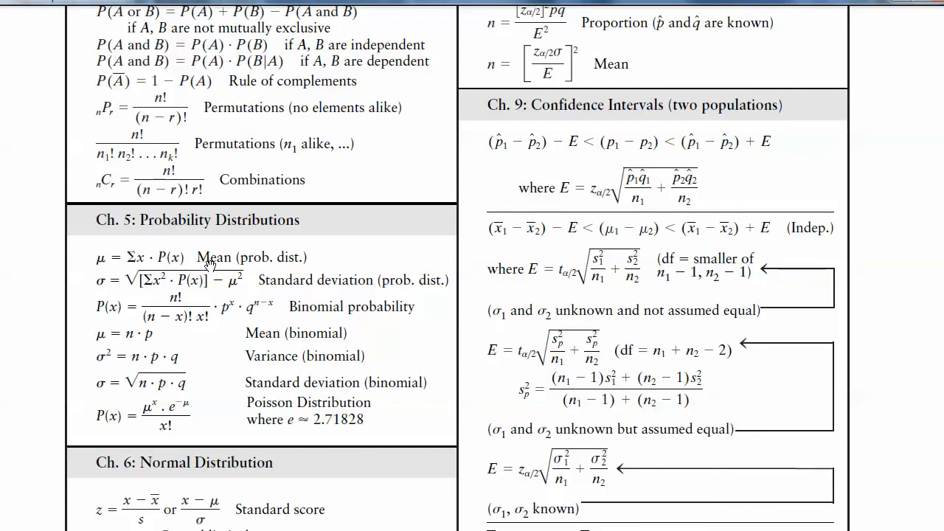
pyautogui.hotkey('alt', 'Tab')
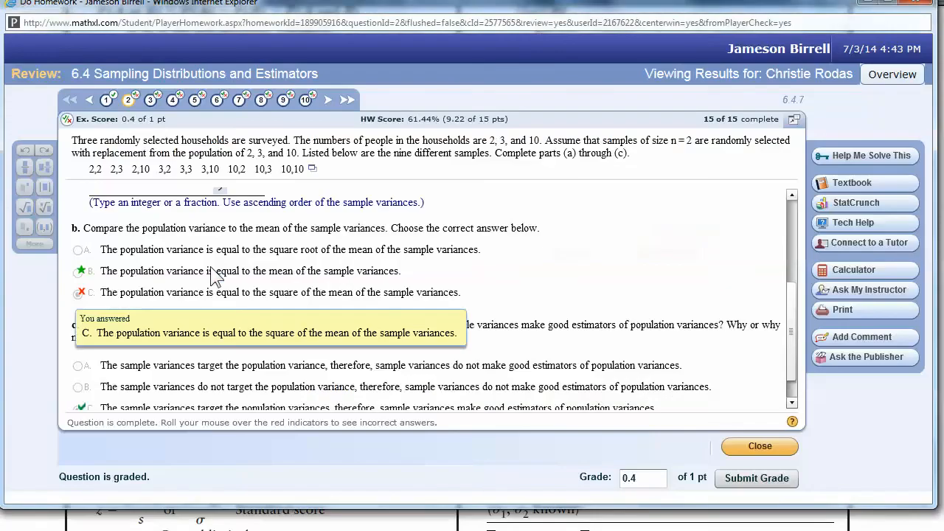
pyautogui.scroll(3, 212, 274)
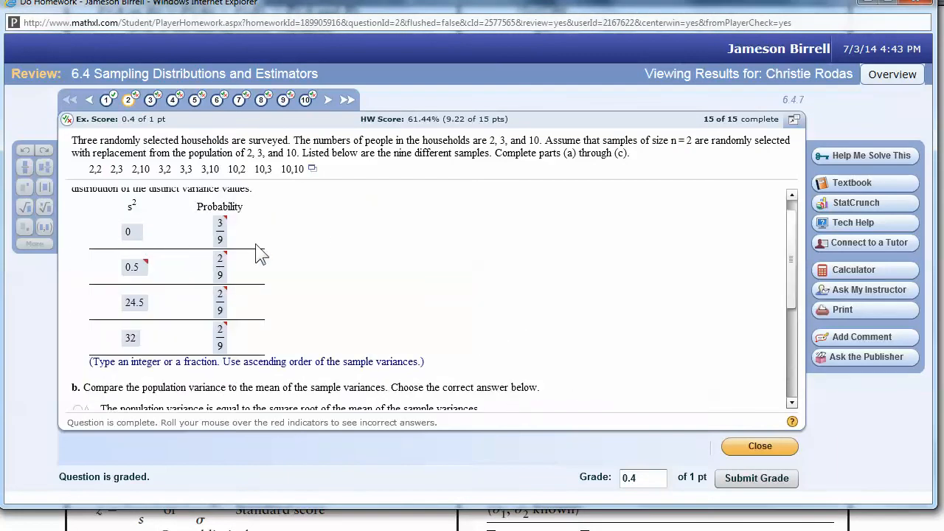
pyautogui.scroll(-5, 309, 319)
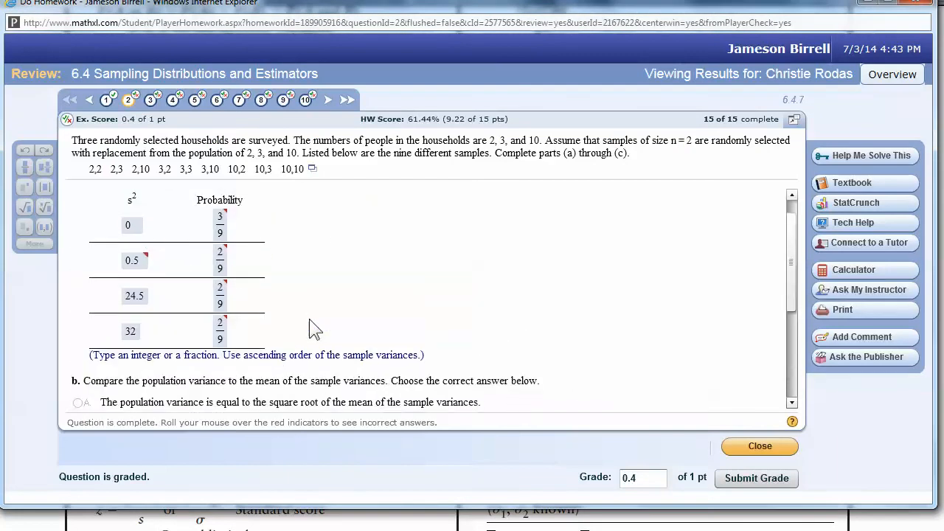
pyautogui.scroll(-2, 312, 330)
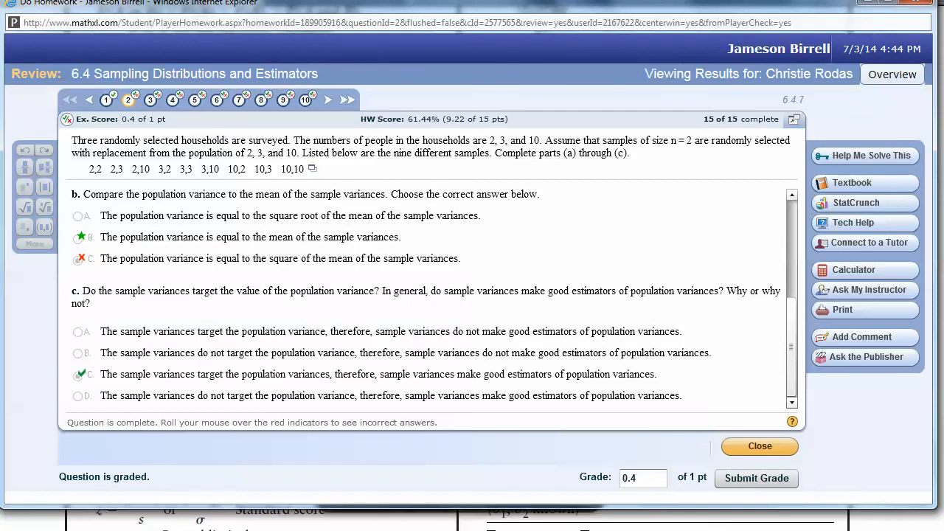
# Switch to the chapter presentation in PowerPoint.
pyautogui.click(377, 524)
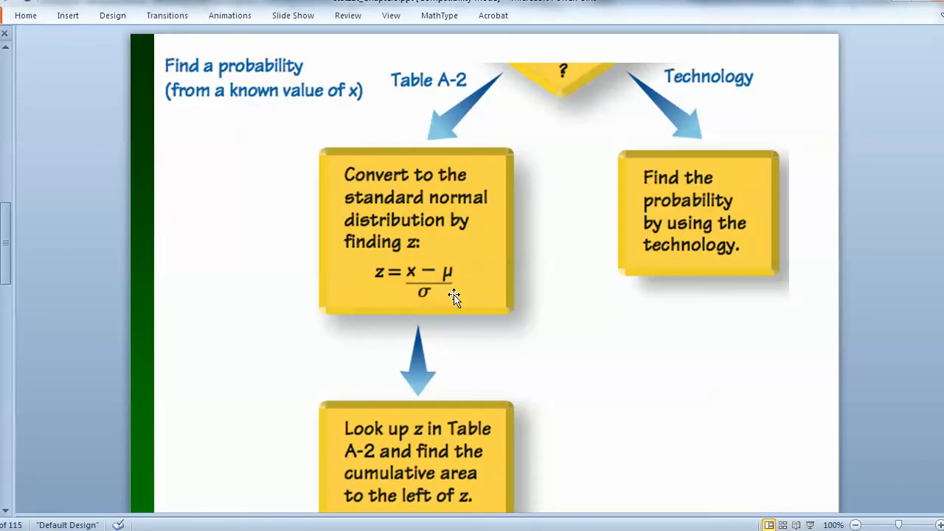